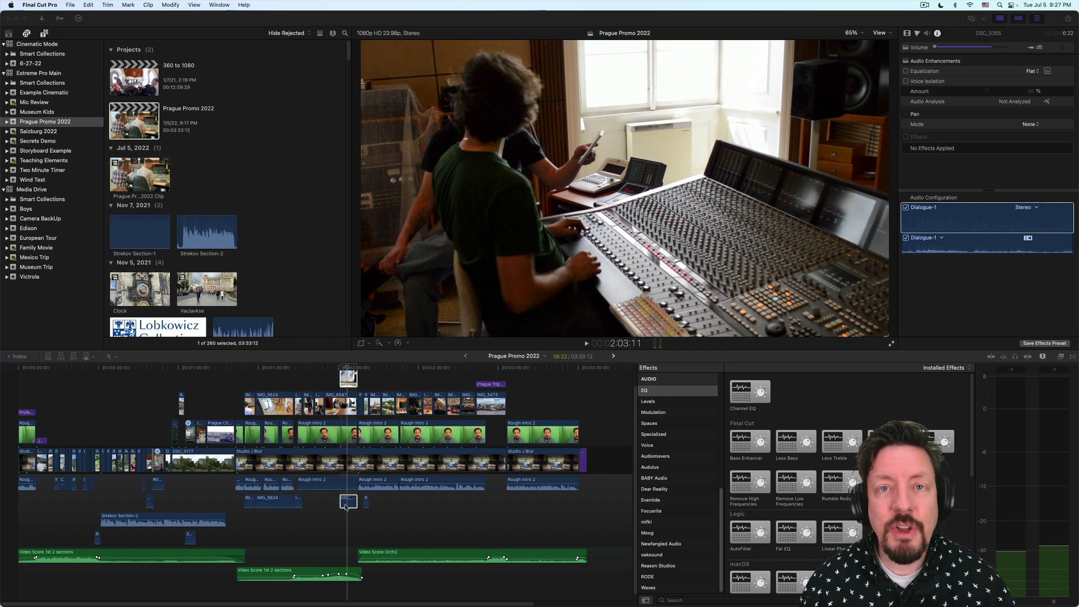
Try sliding Rough Intro 2 later, undo the move, and select the Video Score Orch2 music clip
left_click(521, 430)
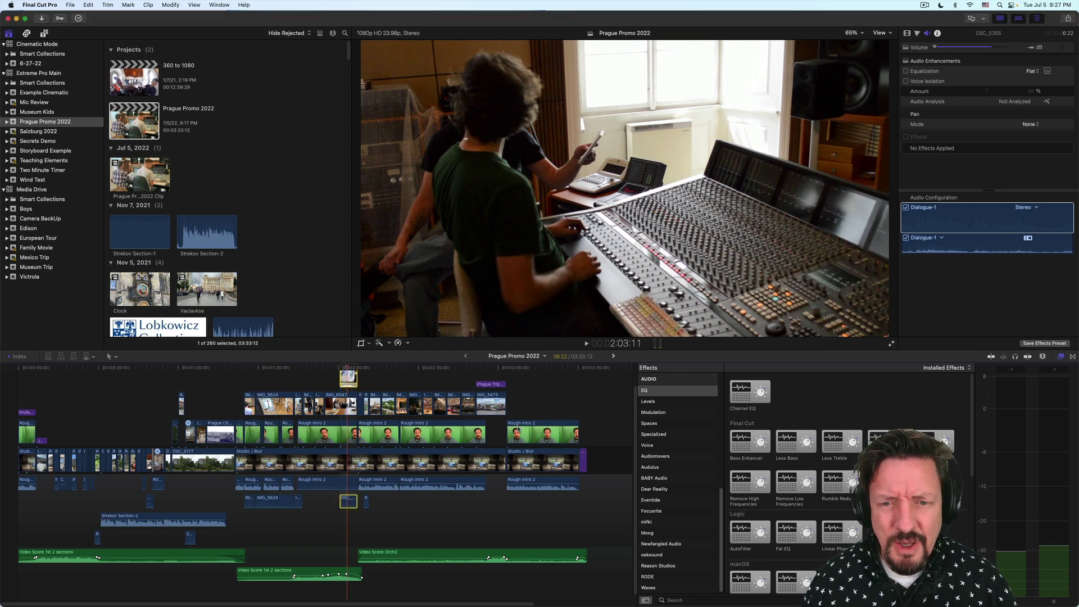
left_click(518, 428)
left_click_drag(518, 429, 555, 429)
key("super+z")
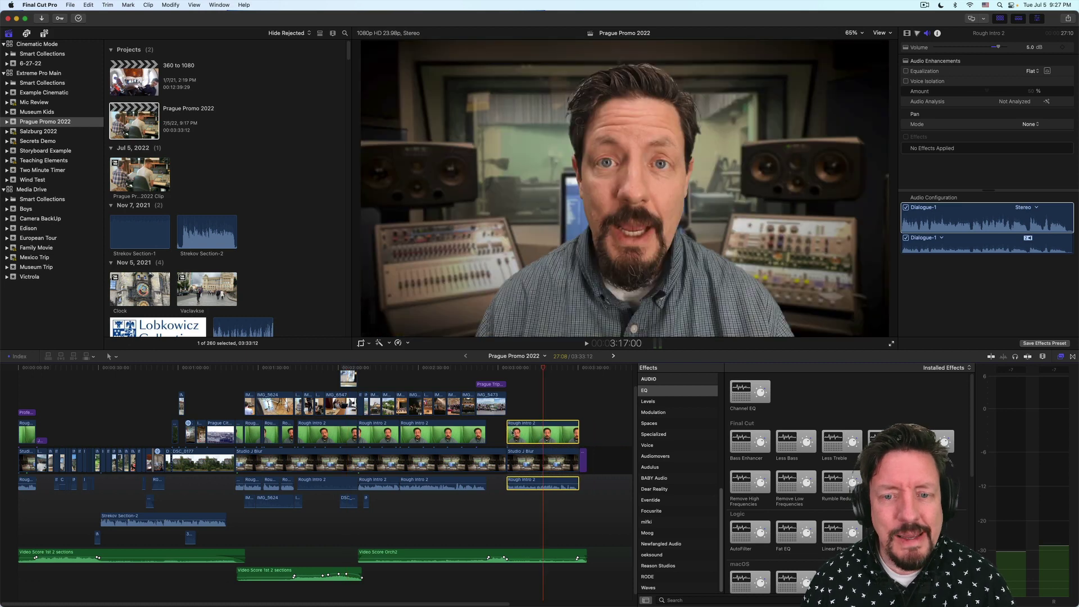
left_click(388, 556)
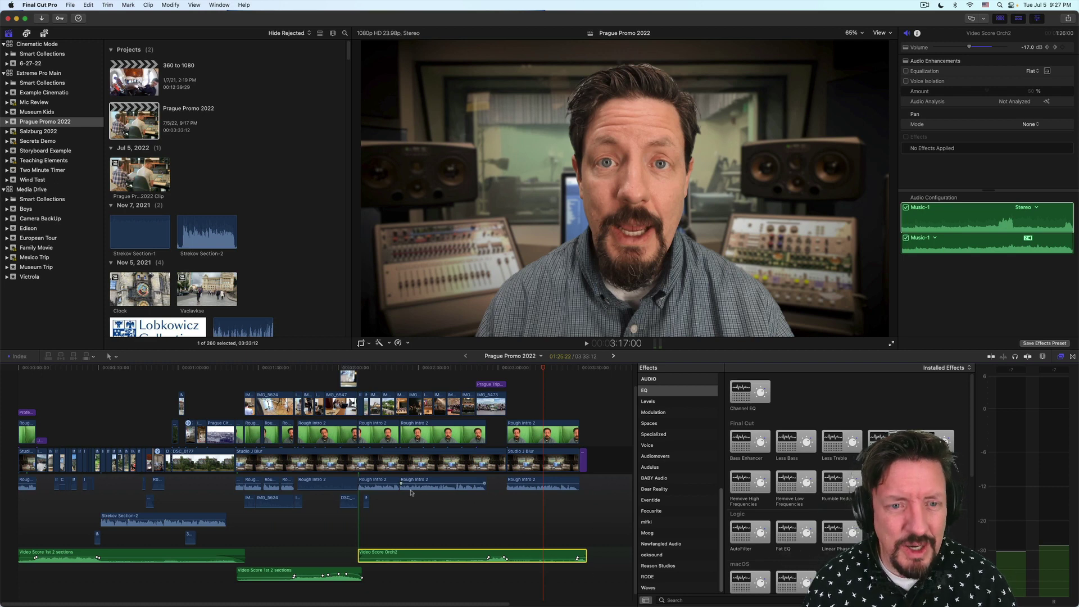
left_click(194, 5)
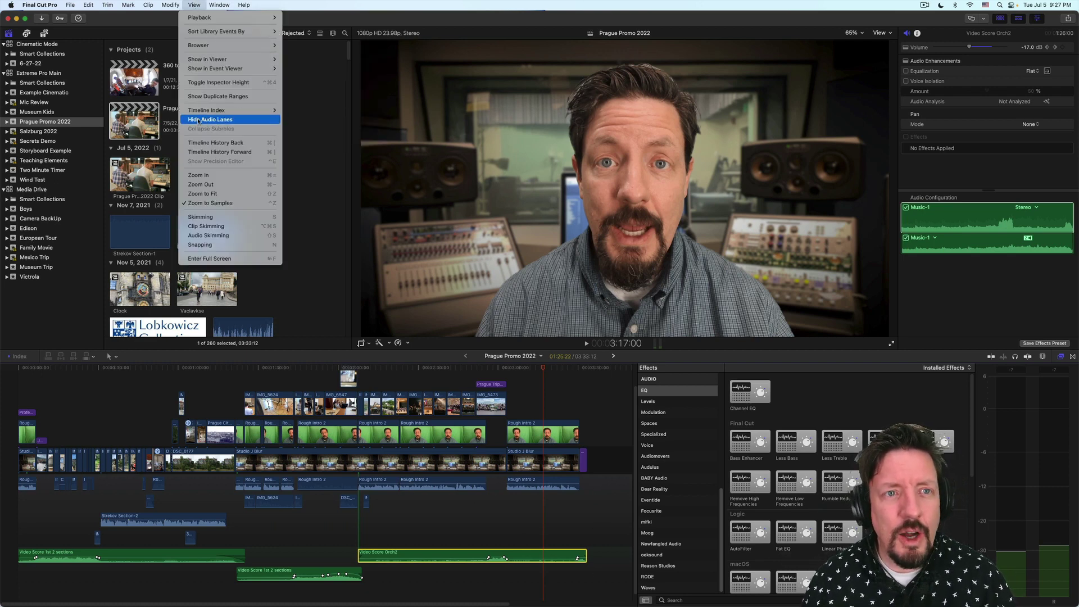
left_click(217, 120)
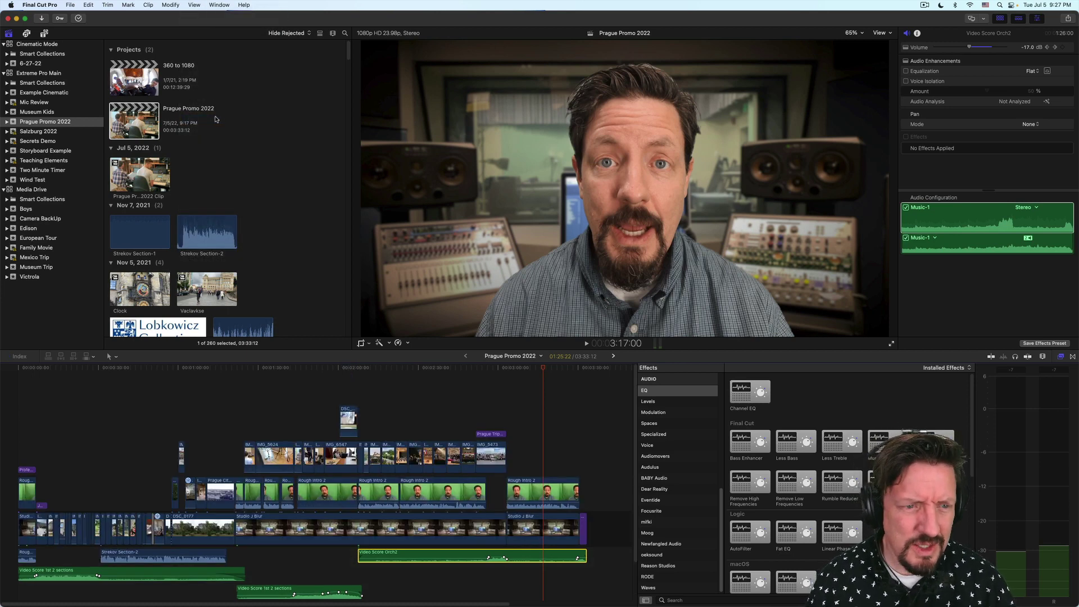
left_click(194, 5)
mouse_move(209, 68)
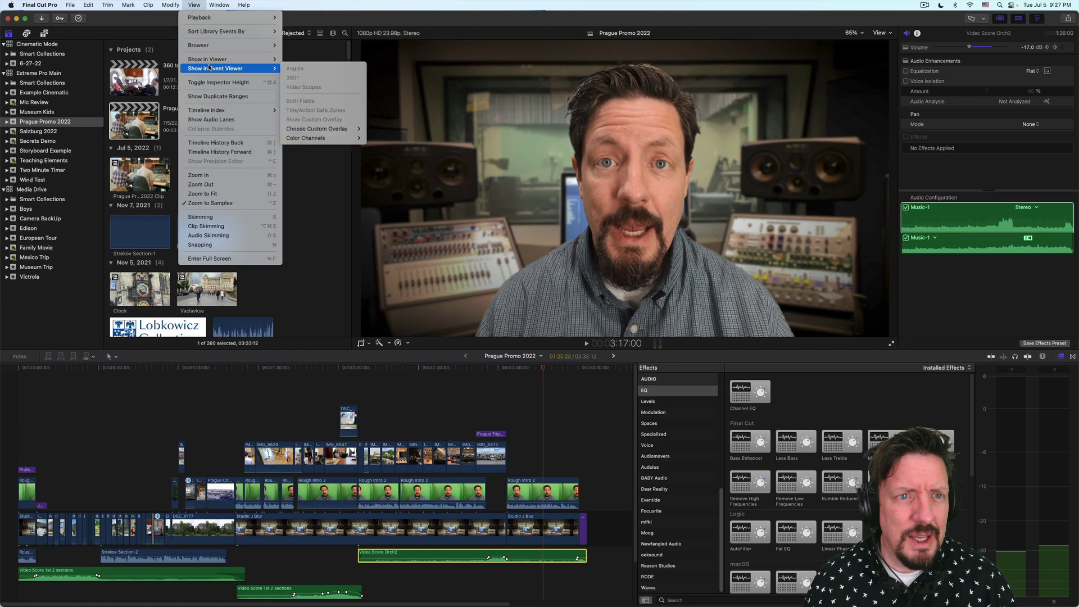
left_click(217, 120)
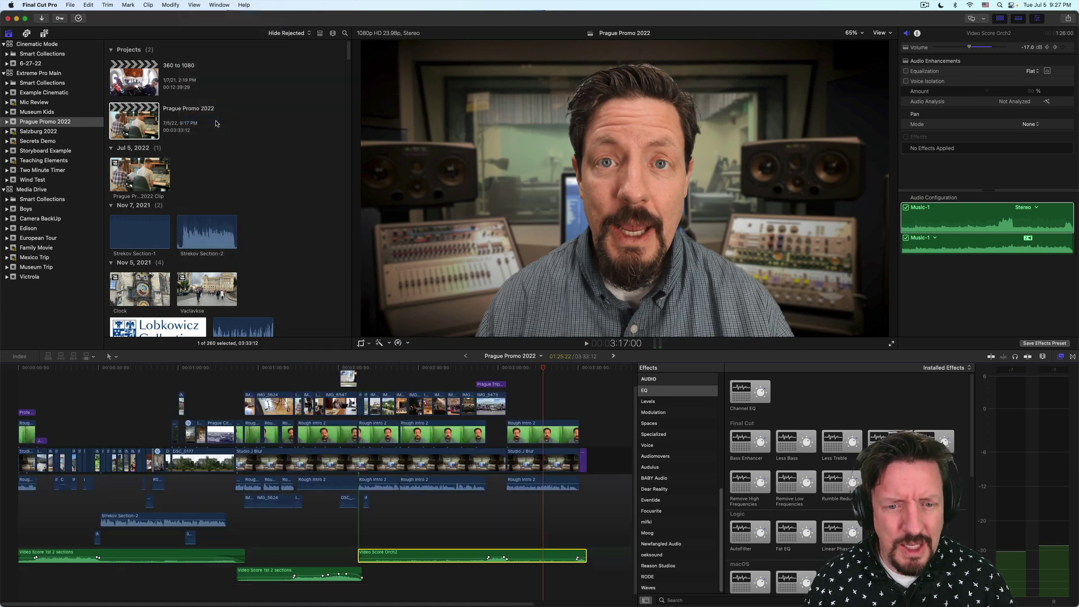
left_click(20, 357)
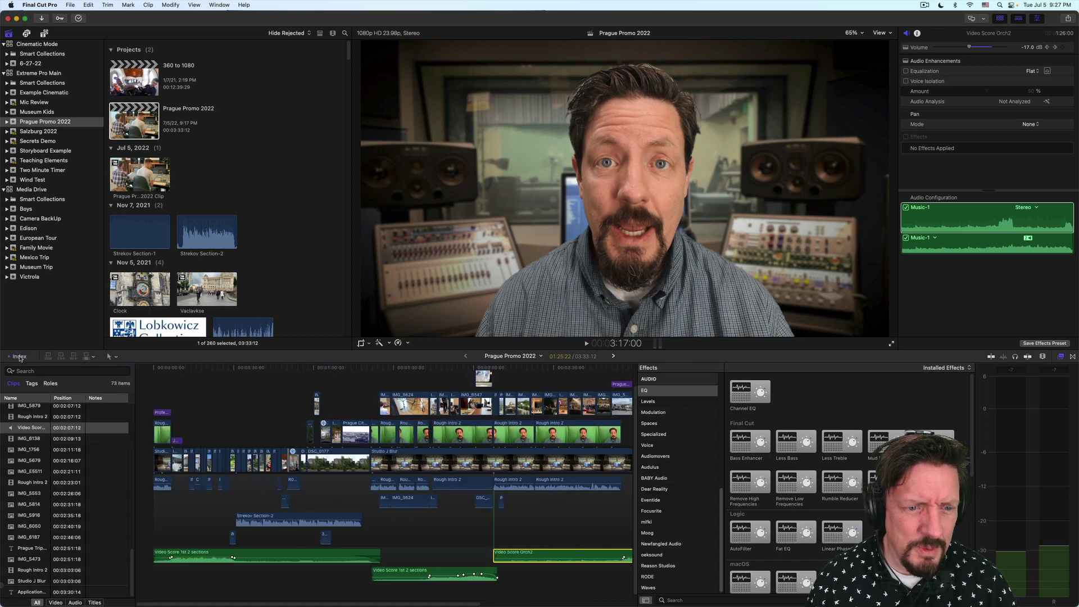
left_click(19, 357)
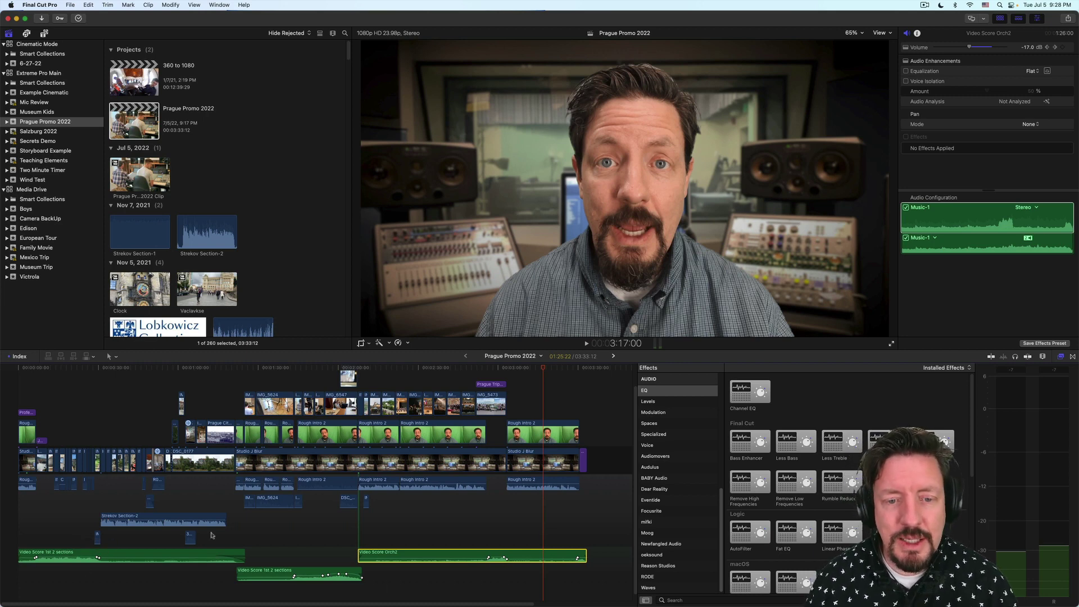
Select Rough Intro 2, check its video and audio settings, and toggle the Inspector off and on
left_click(535, 480)
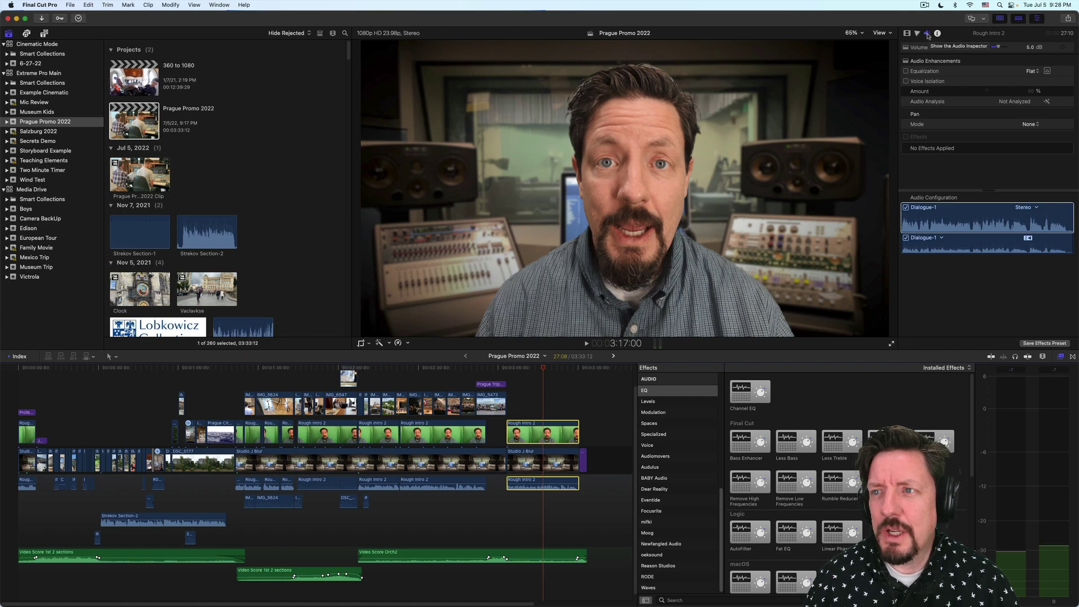
left_click(915, 34)
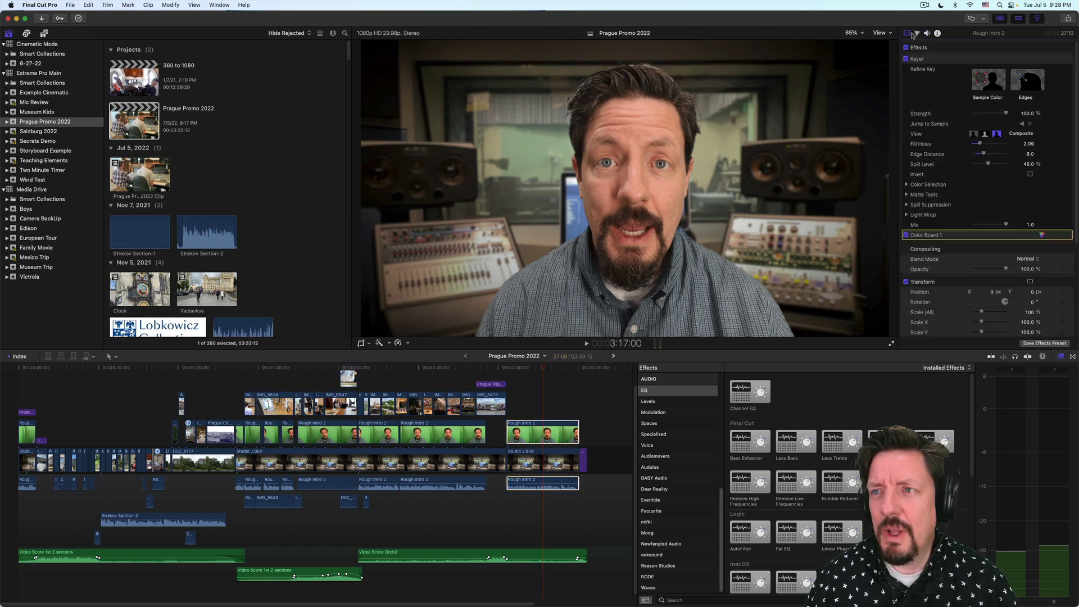
left_click(926, 34)
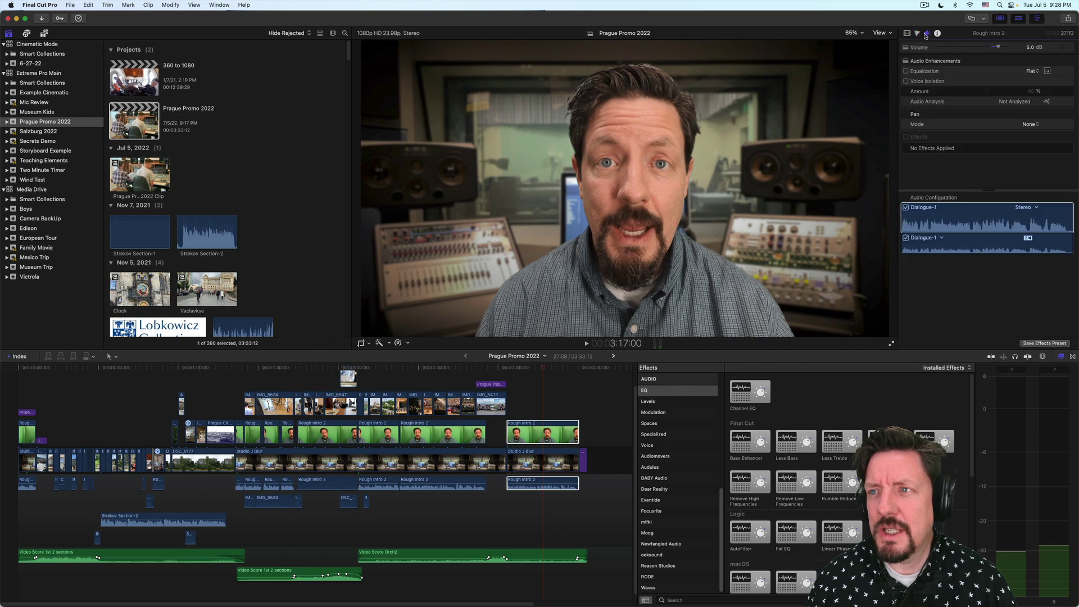
left_click(1037, 19)
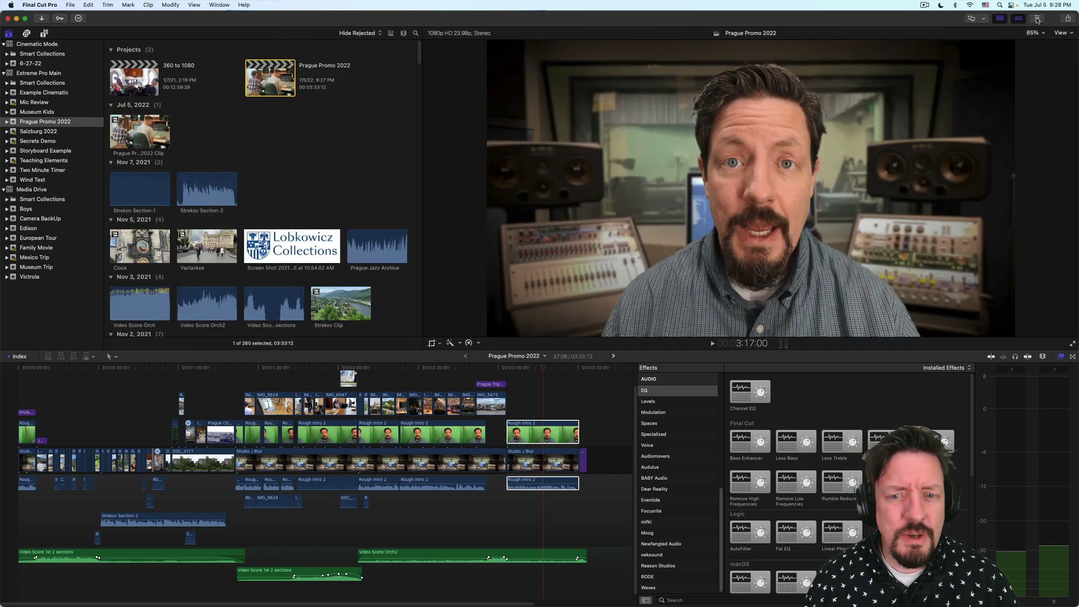
left_click(1038, 19)
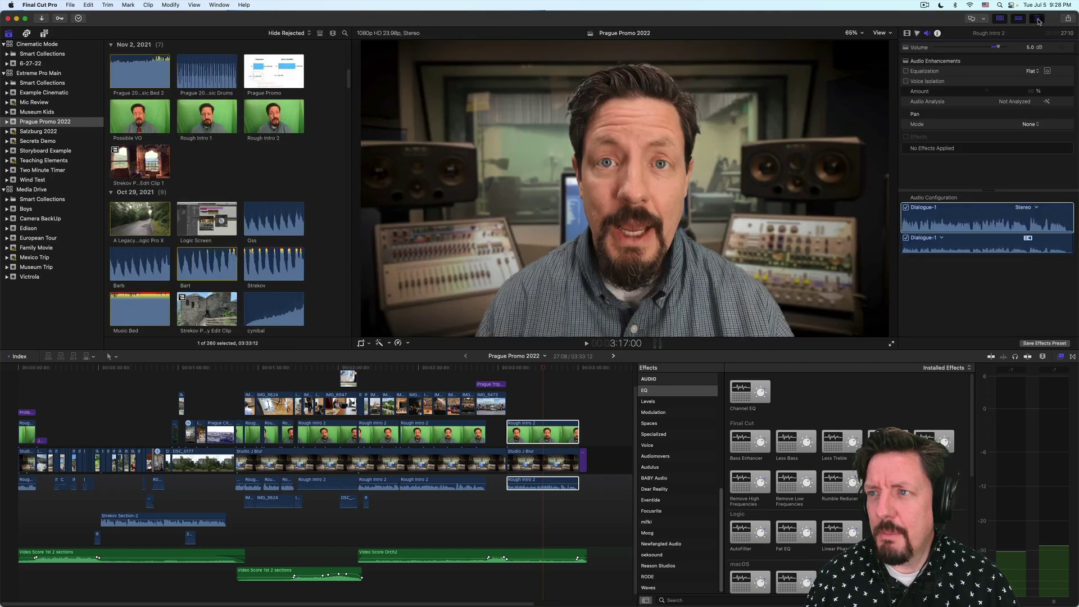
left_click(1038, 20)
left_click(1039, 20)
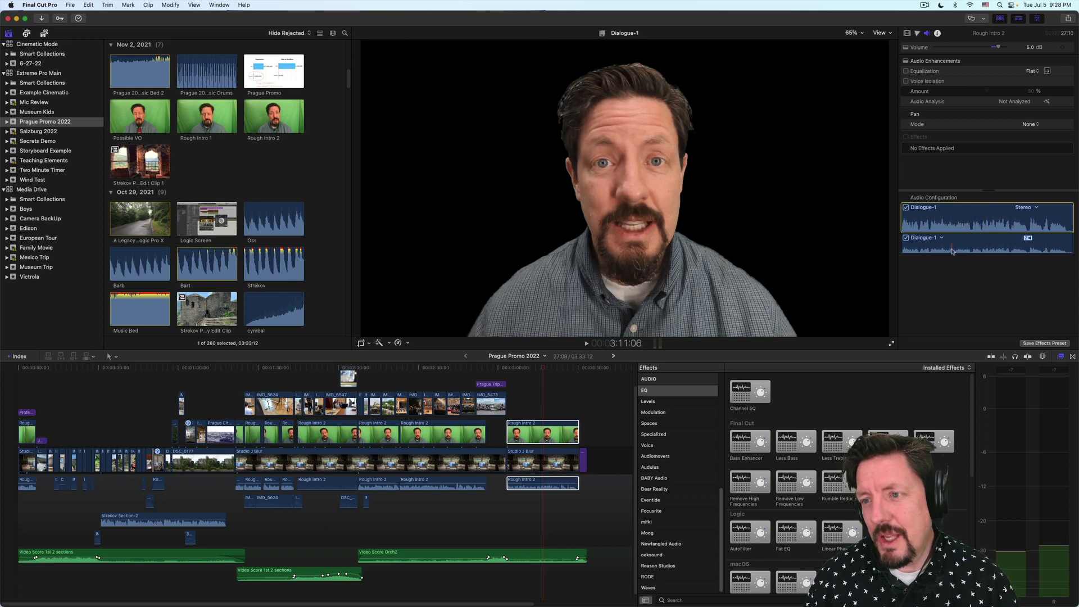
Review Dialogue-1's channel layout choices, leaving it set to Stereo
left_click(1036, 208)
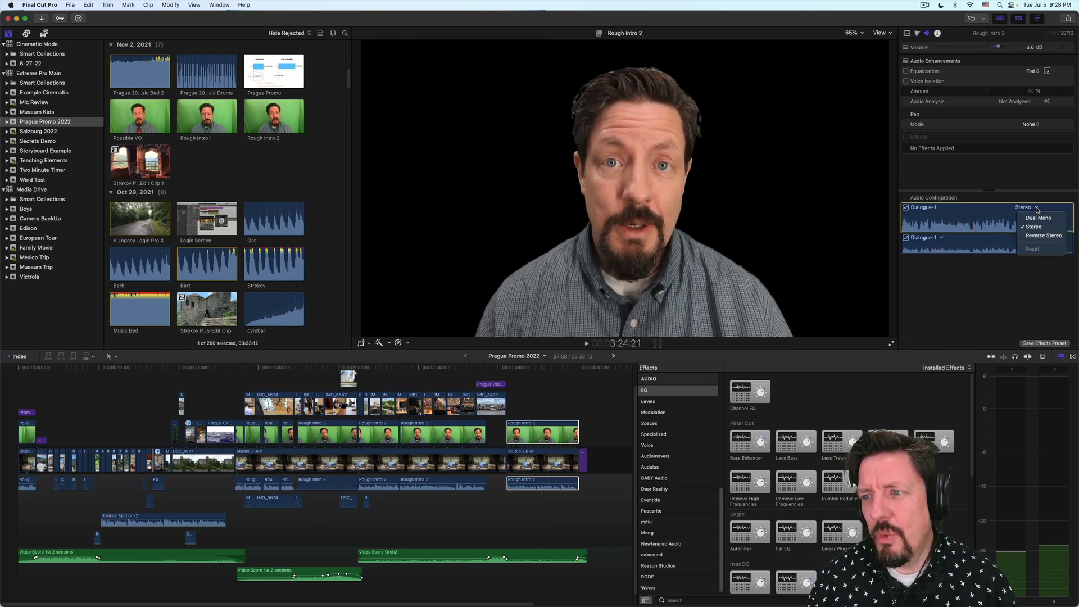
left_click(1037, 209)
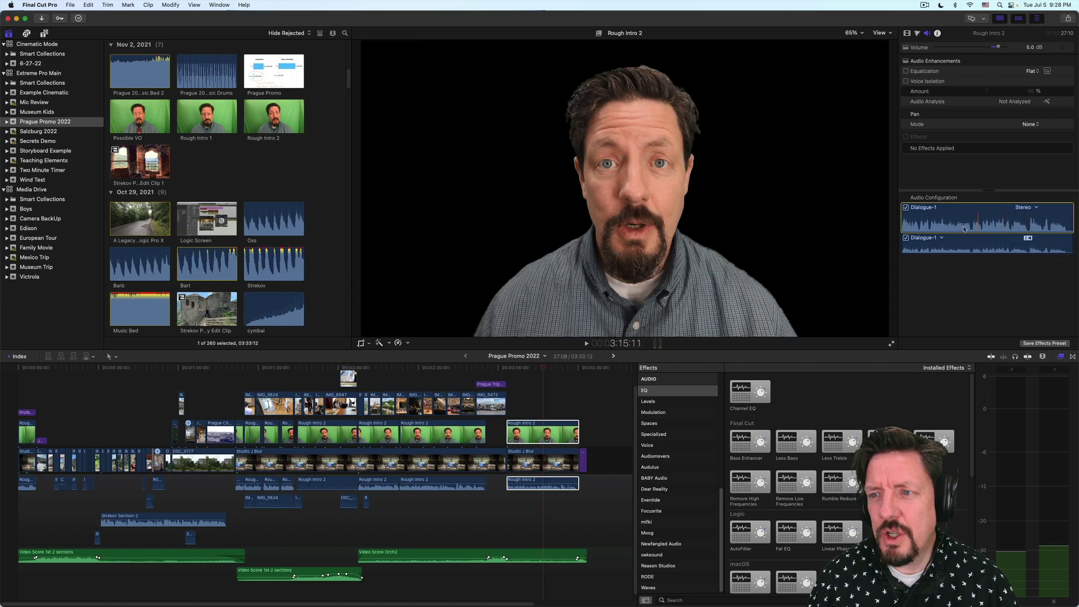
left_click(1037, 208)
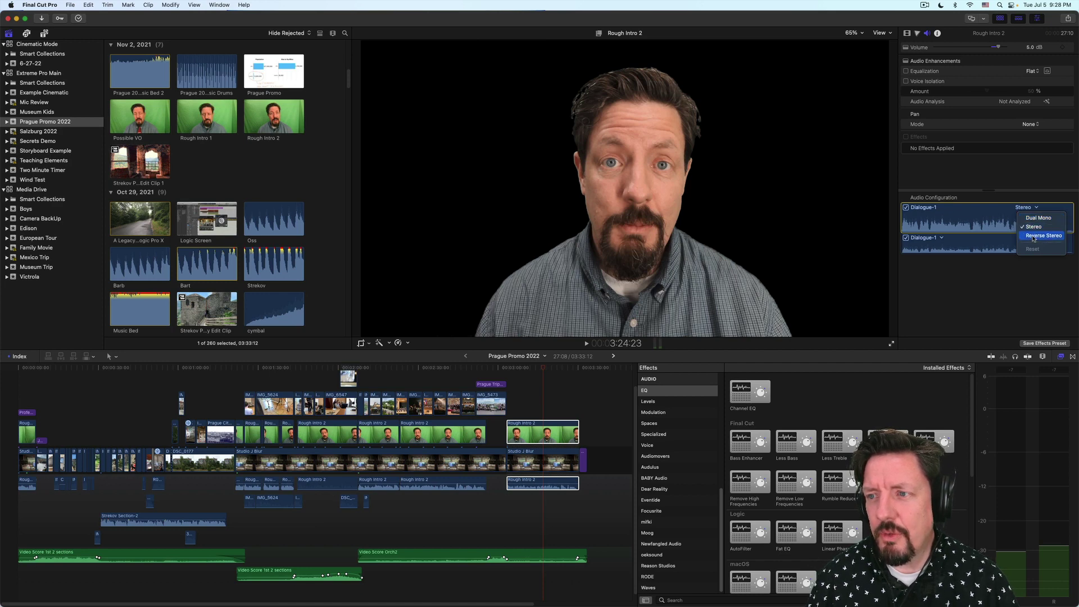
left_click(944, 239)
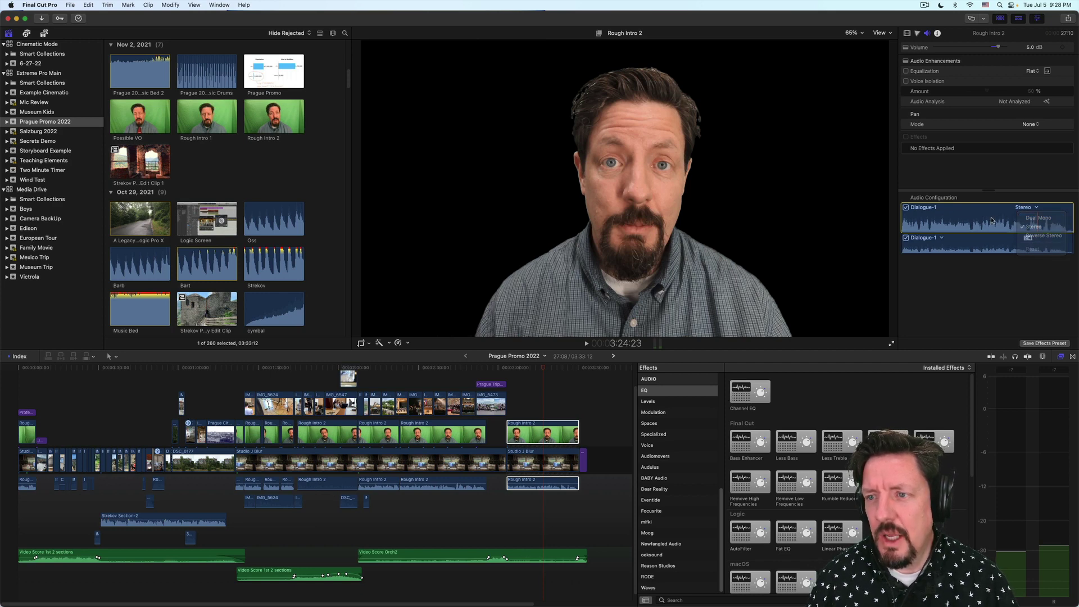
Open the role editor from Dialogue-1's role menu, close it unchanged, and keep Dialogue-1 assigned
left_click(942, 239)
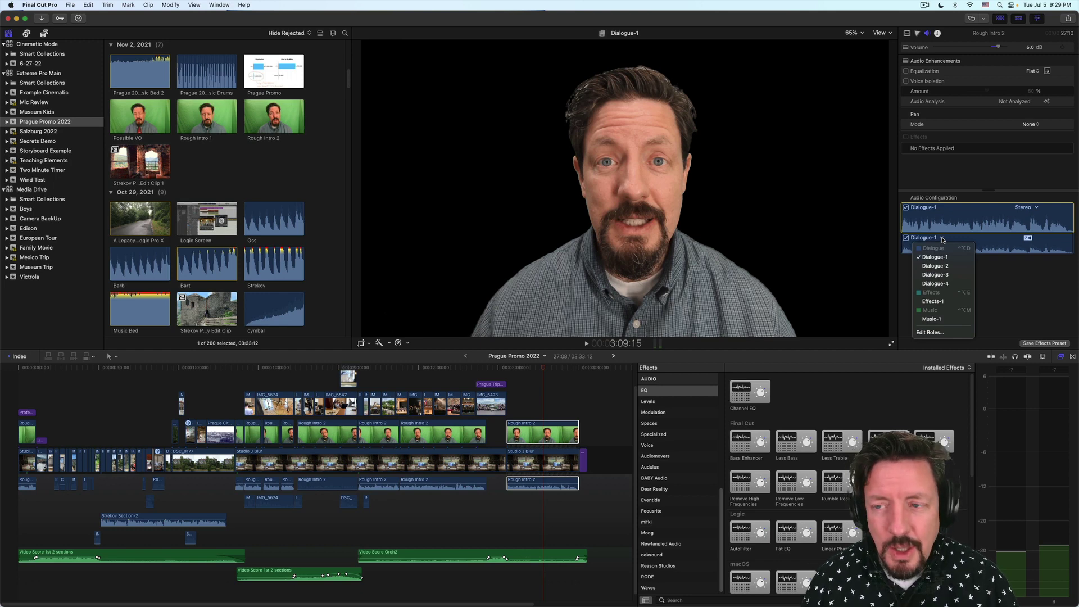
left_click(930, 333)
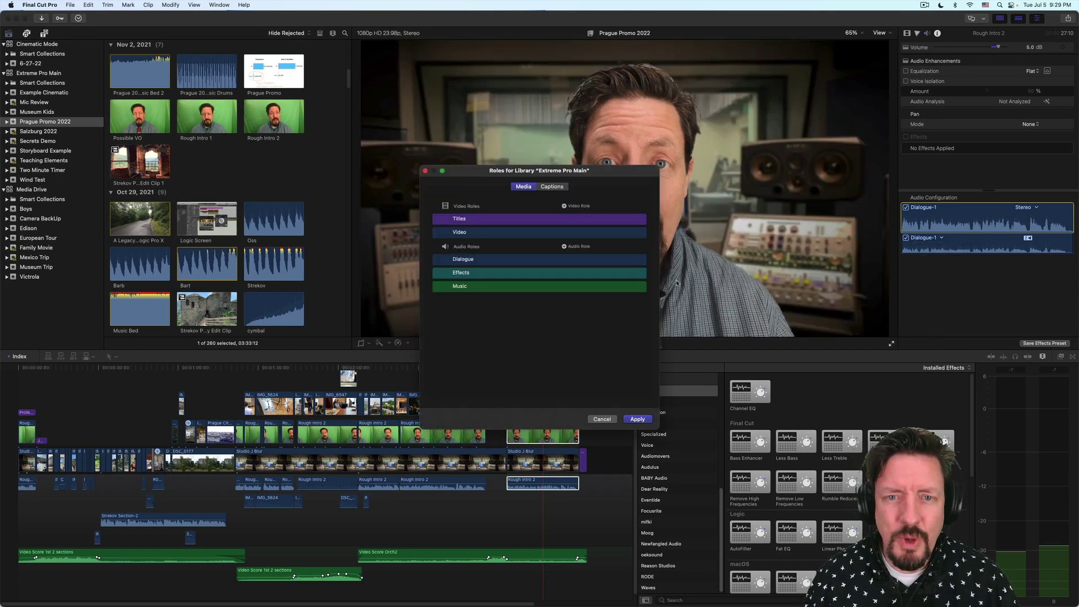
mouse_move(605, 266)
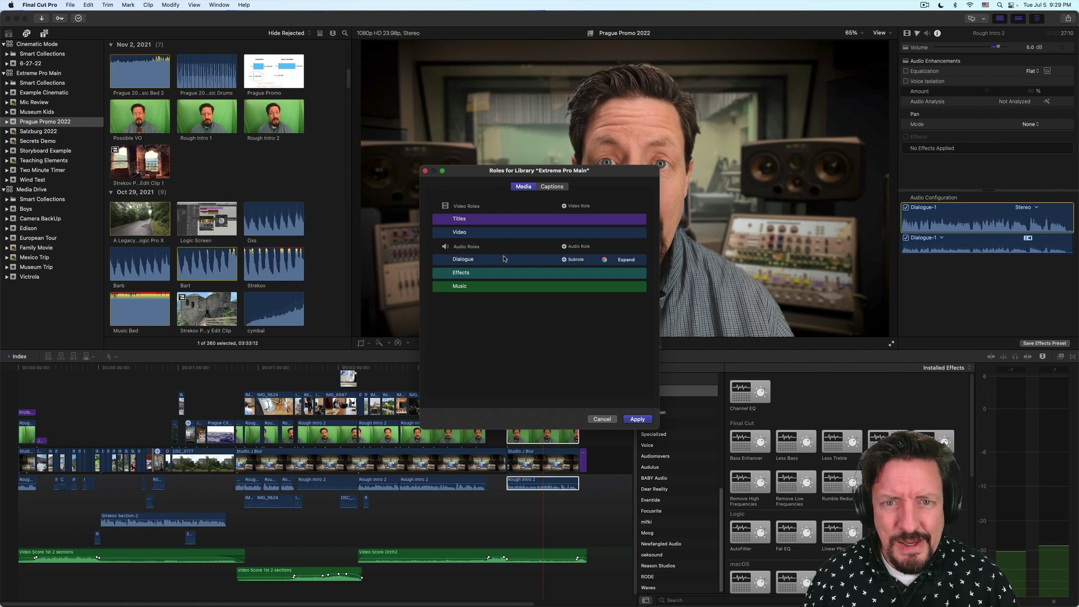
mouse_move(453, 218)
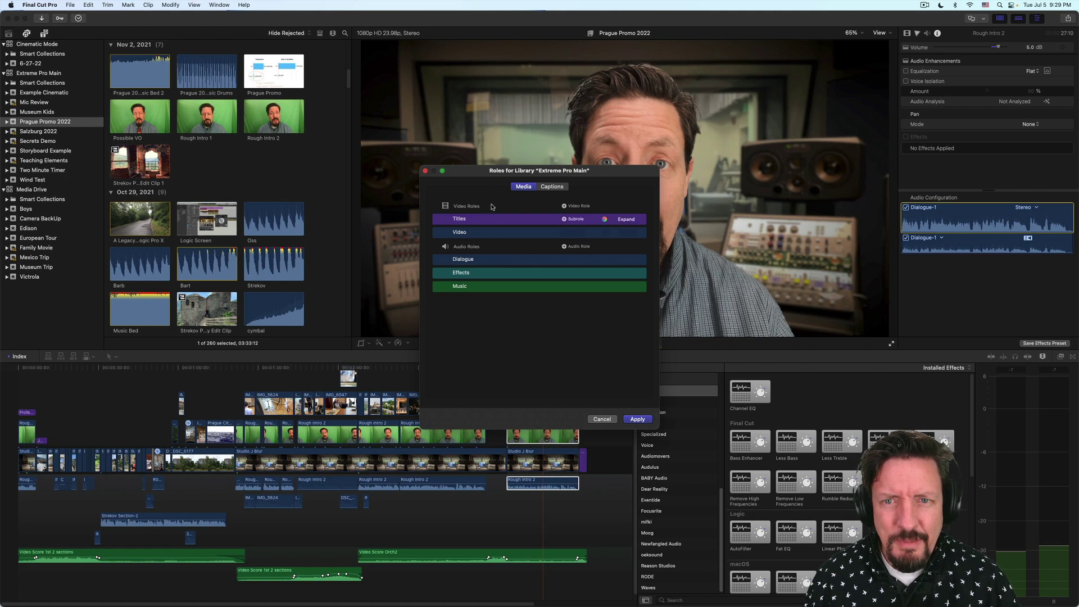
left_click(425, 170)
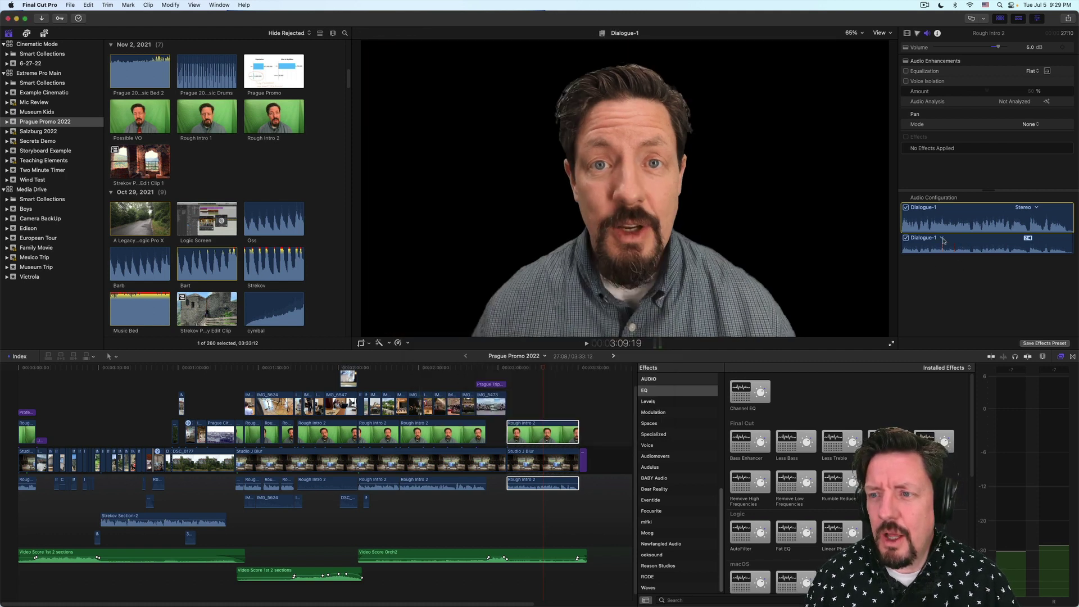
left_click(942, 237)
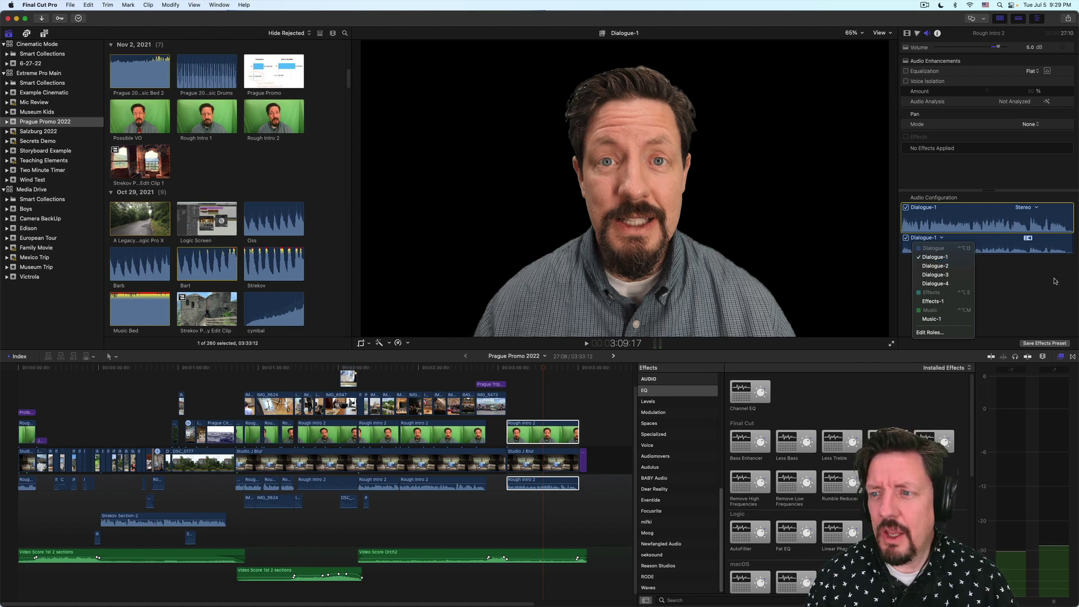
left_click(984, 292)
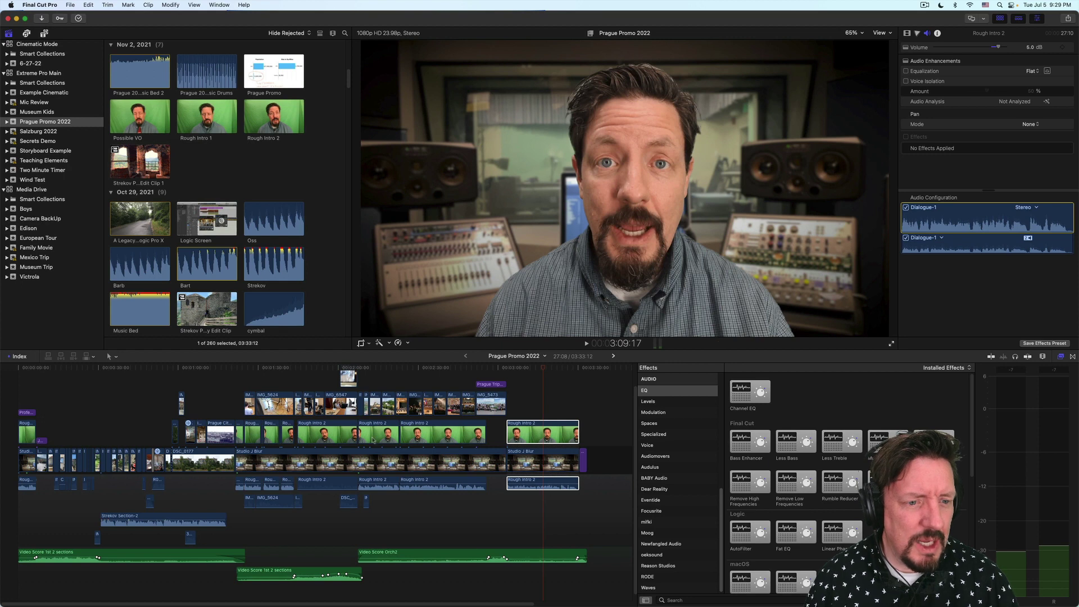
Select Strekov Section-2, jump to the castle shot, and show its Dialogue-1 component's role list
left_click(123, 520)
left_click(129, 368)
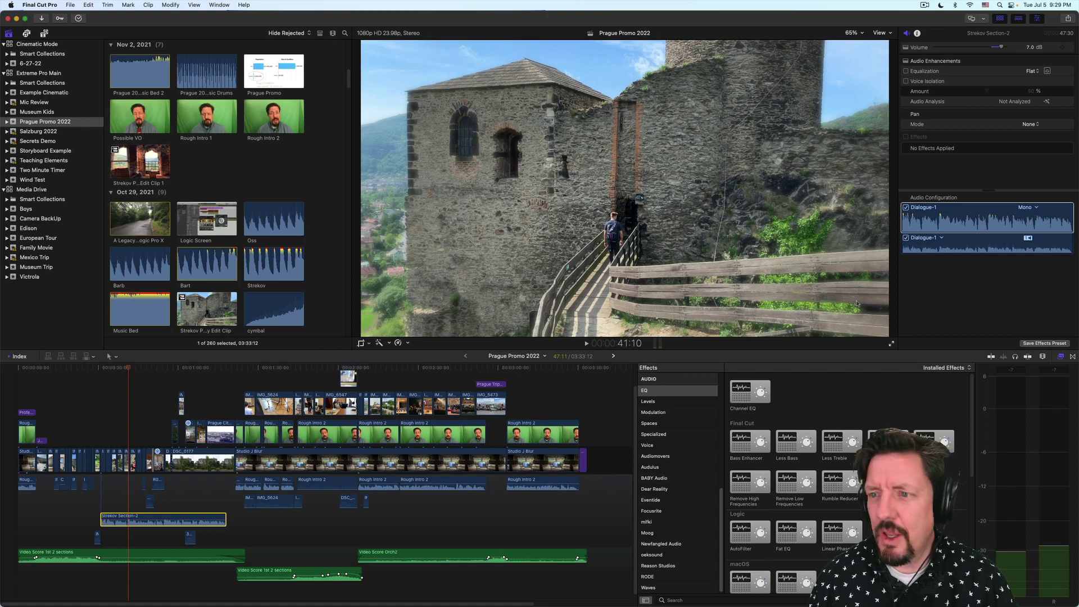
left_click(954, 231)
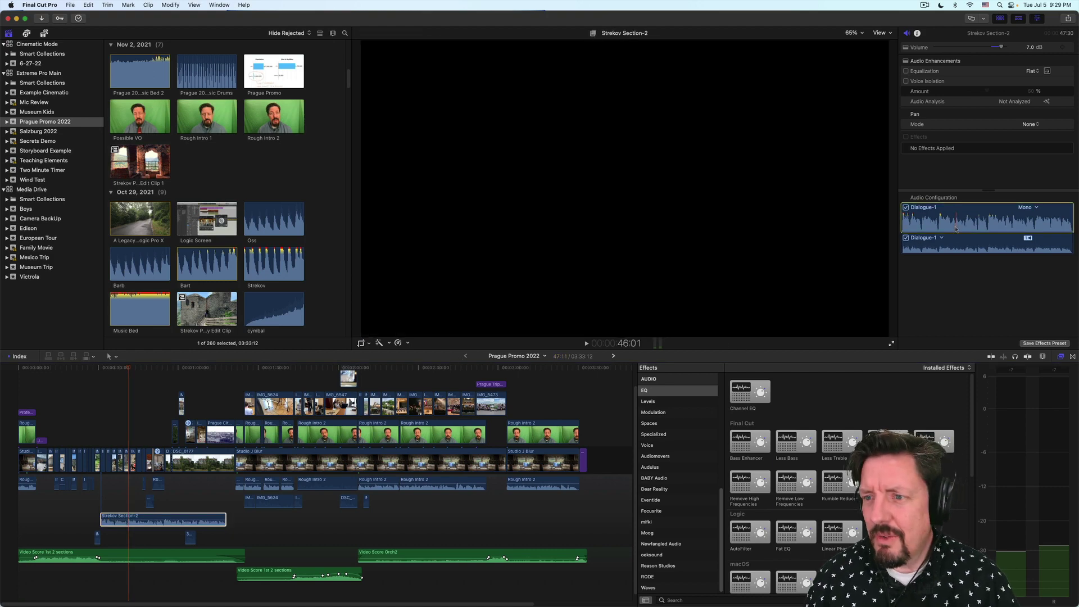
left_click(941, 238)
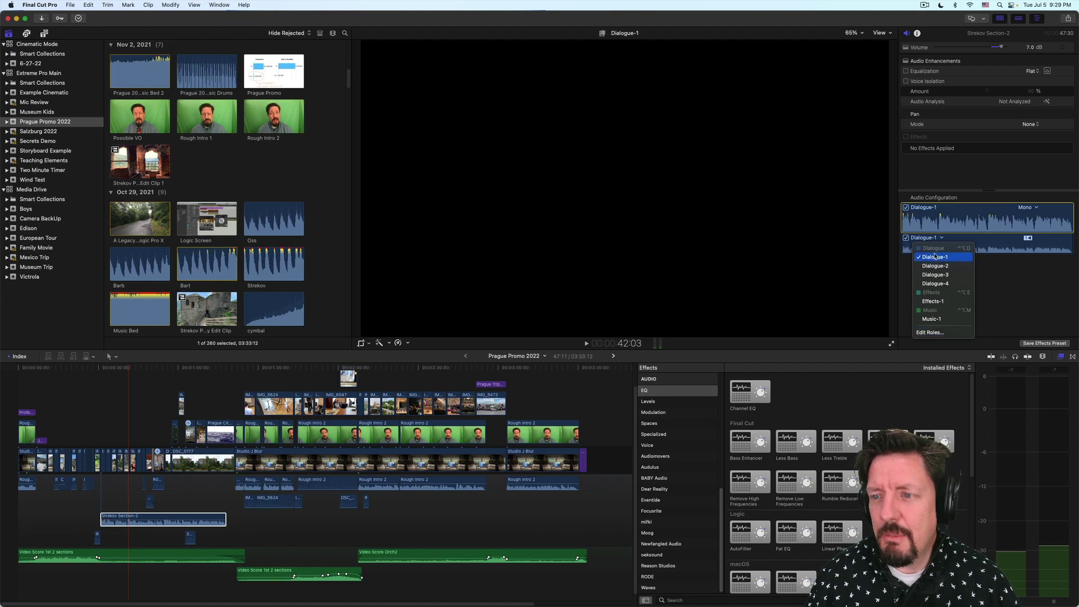
Browse the Dialogue and Music subroles in the roles editor, close it, then select Video Score Orch2
left_click(933, 332)
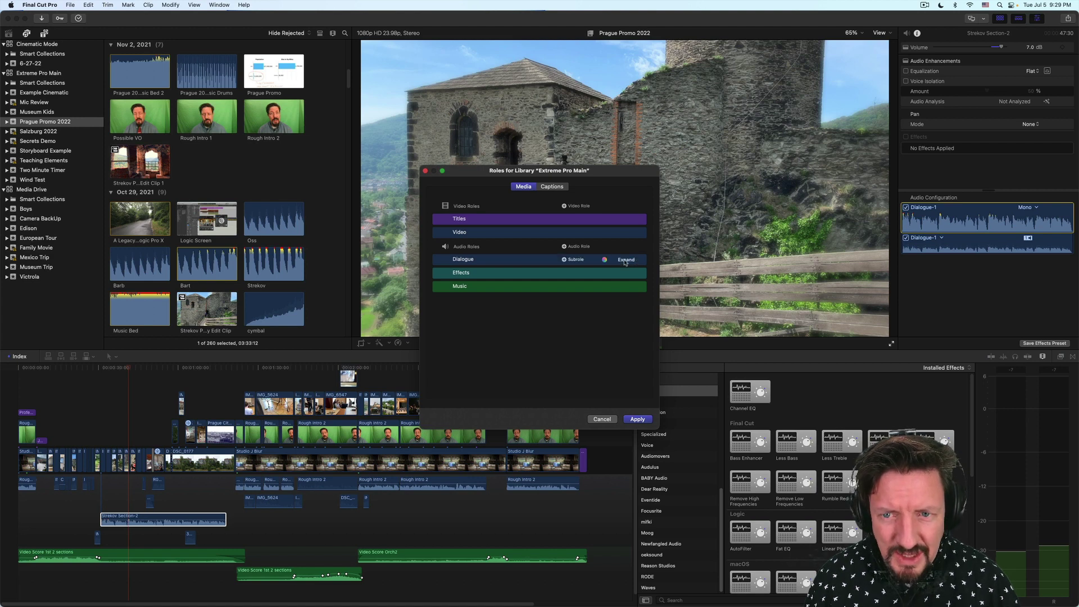
left_click(624, 260)
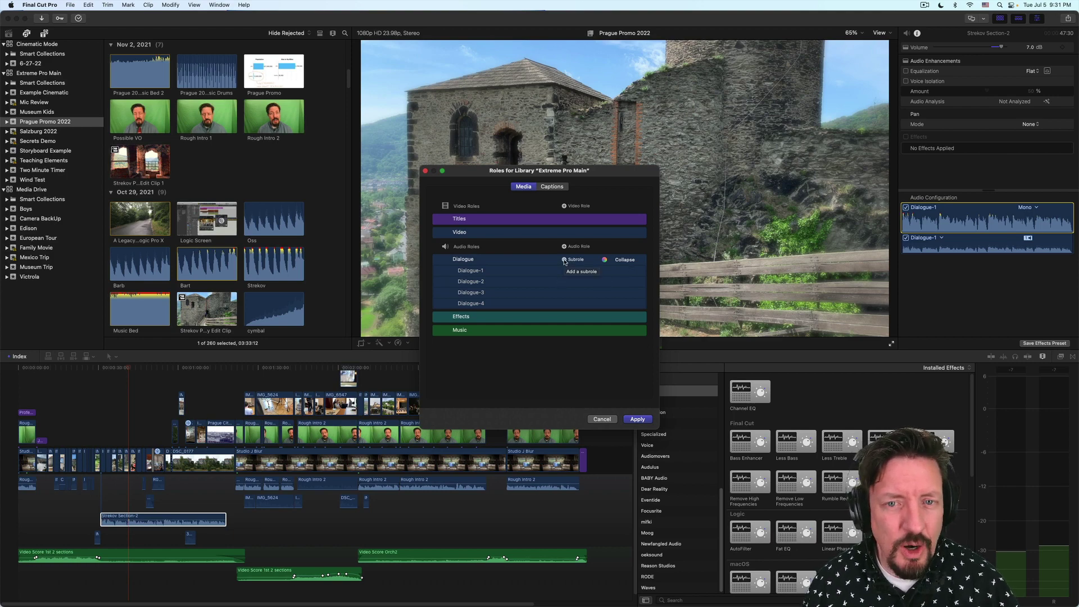
left_click(625, 260)
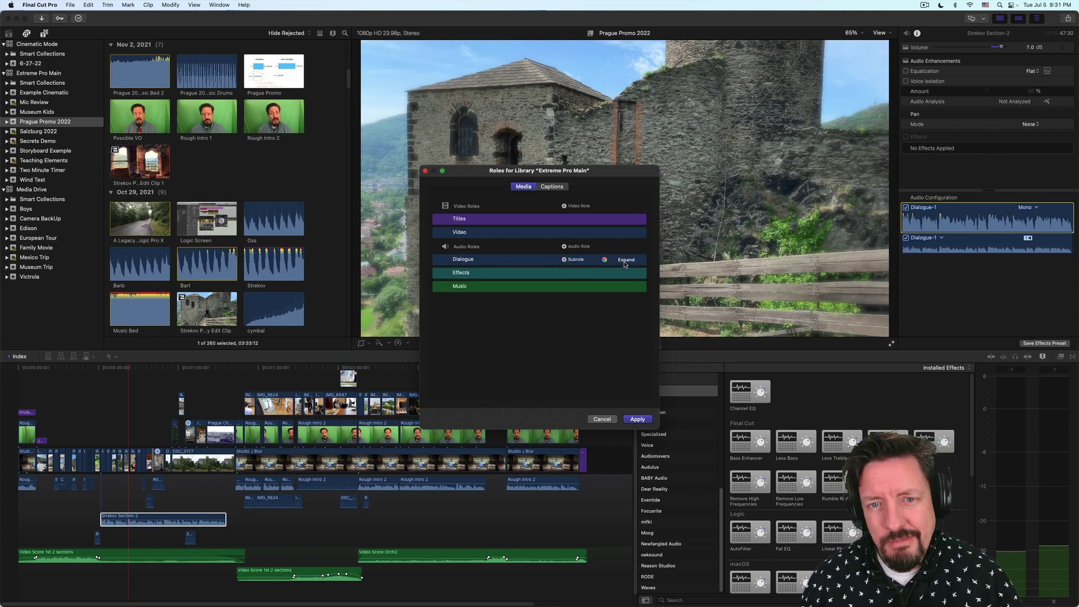
left_click(625, 287)
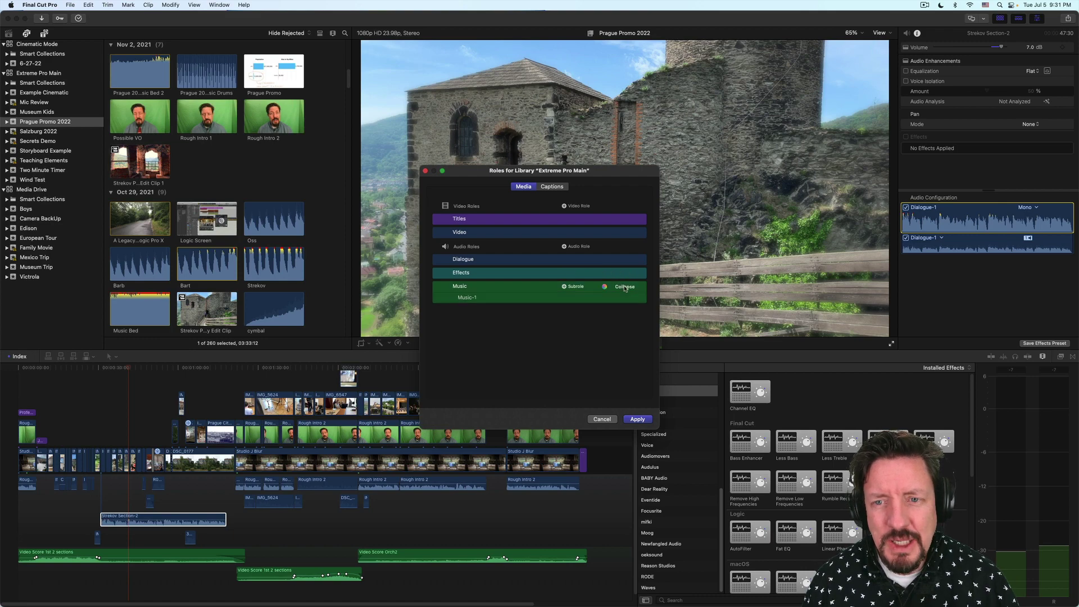
key("Return")
left_click(386, 556)
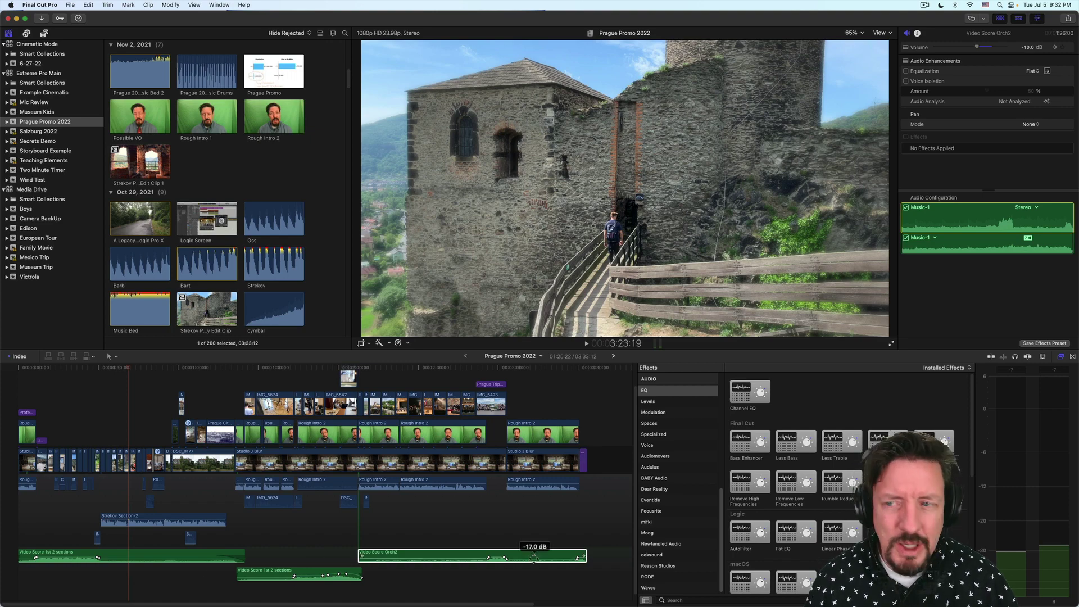
Keep Music-1 unchanged, lower Rough Intro's volume between keyframes, and drop Channel EQ onto Video Score Orch2
left_click(921, 246)
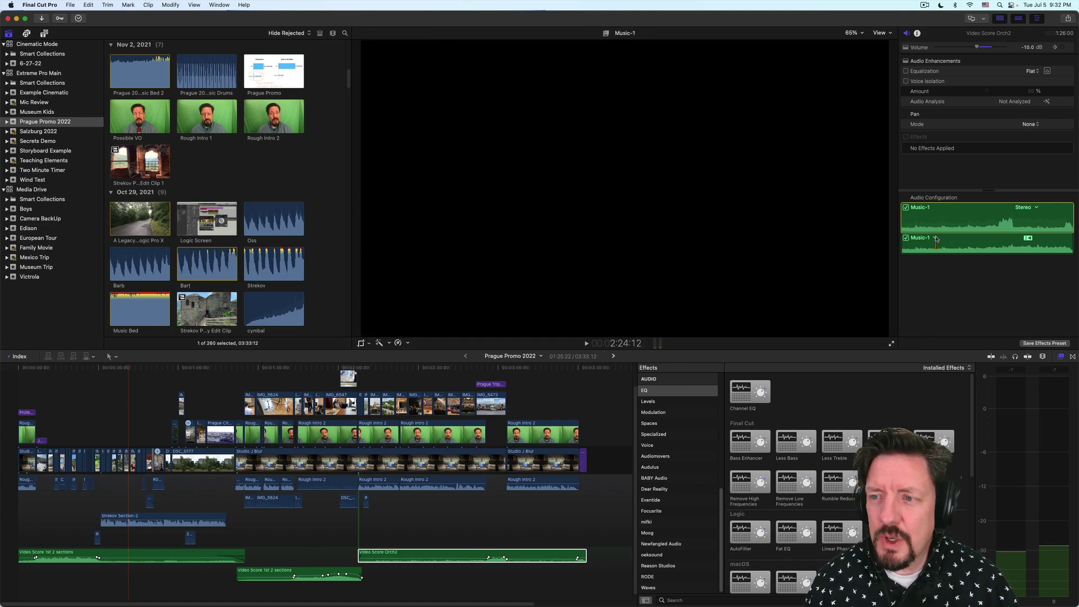
left_click(935, 238)
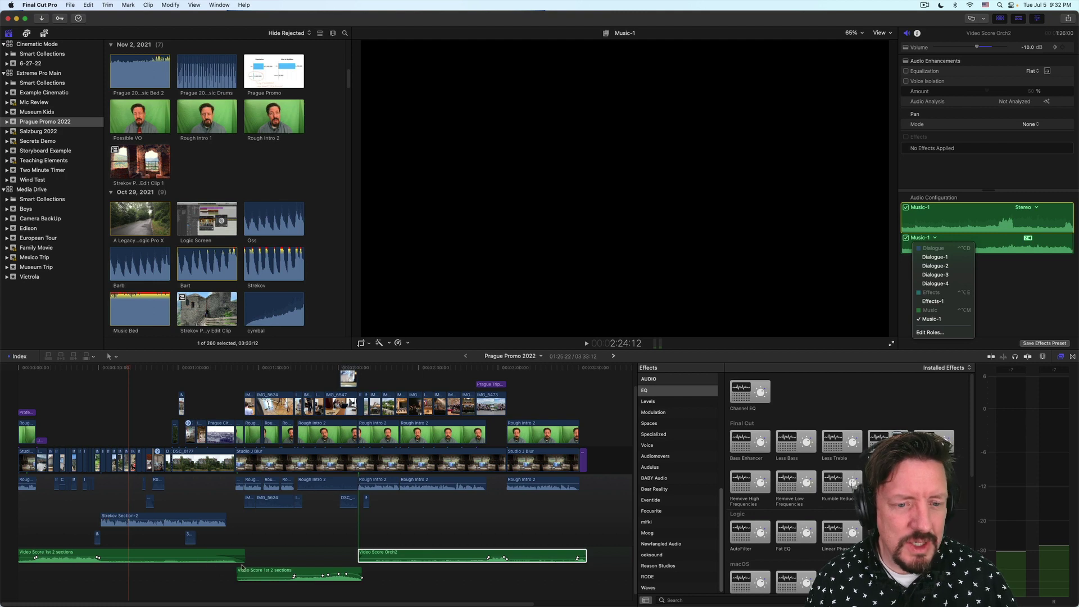
left_click(402, 541)
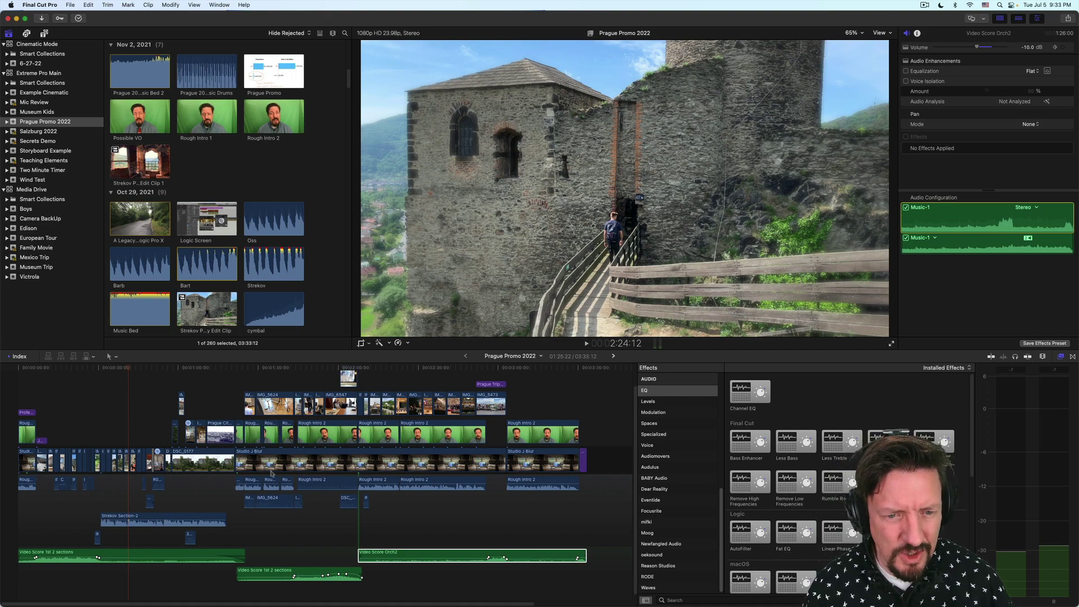
left_click_drag(336, 487, 312, 494)
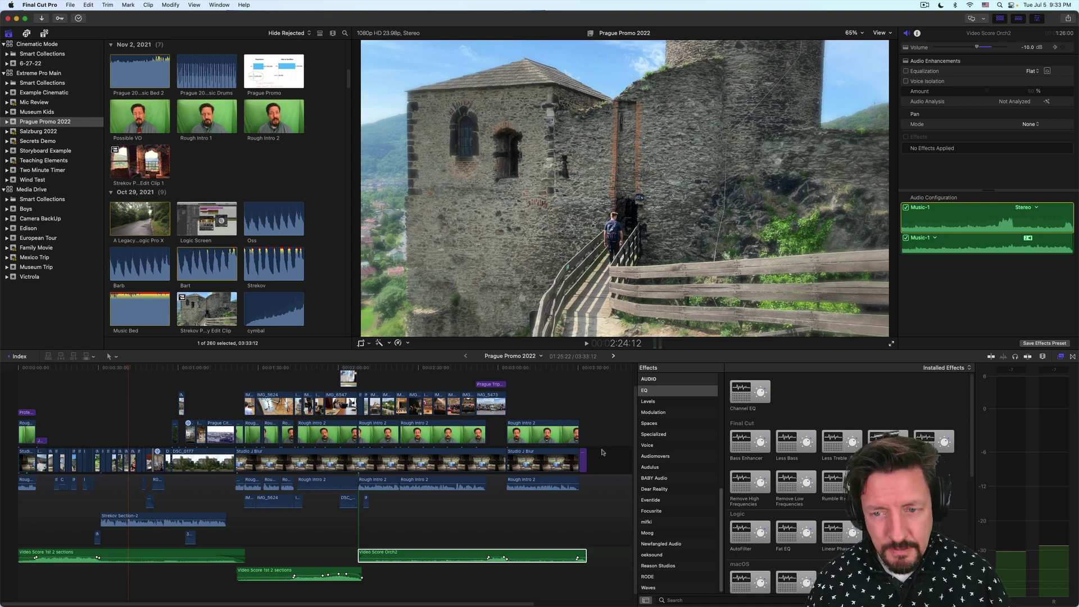
left_click_drag(752, 391, 442, 555)
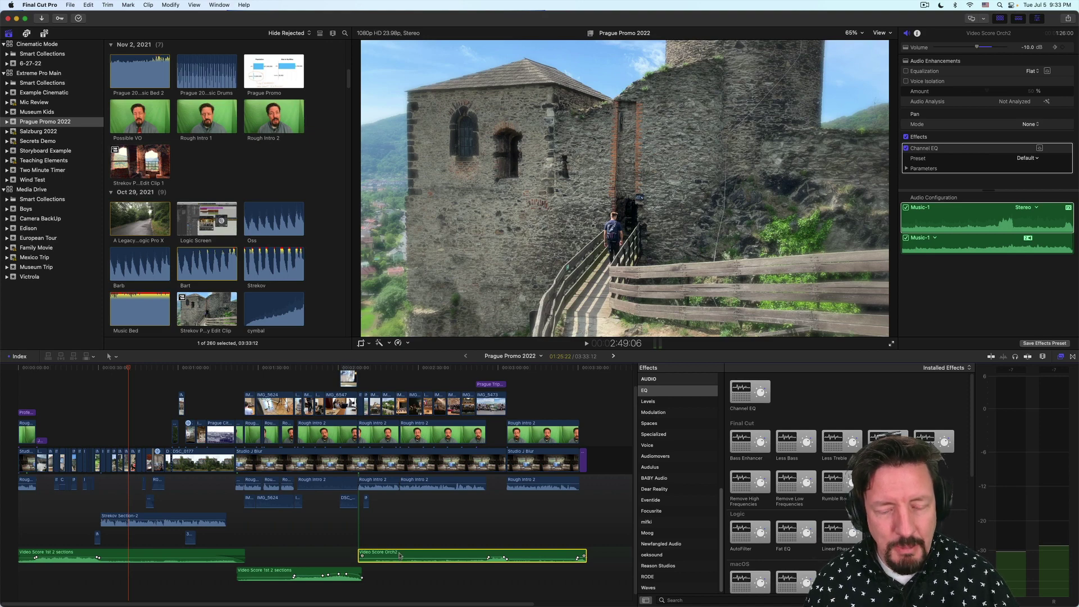
left_click(268, 573)
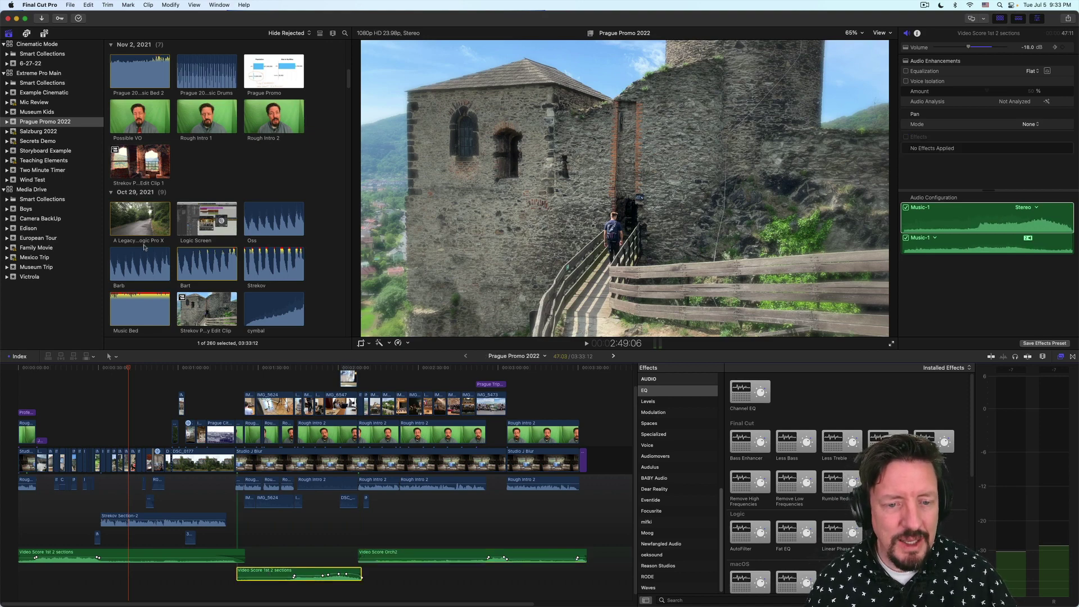
left_click(75, 2)
mouse_move(89, 4)
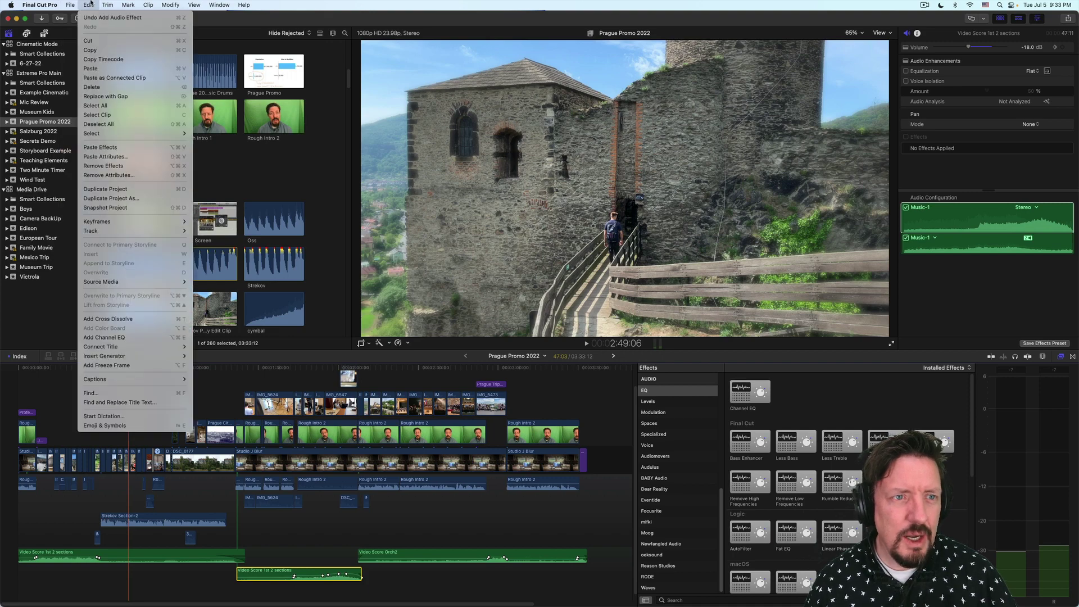
left_click(125, 157)
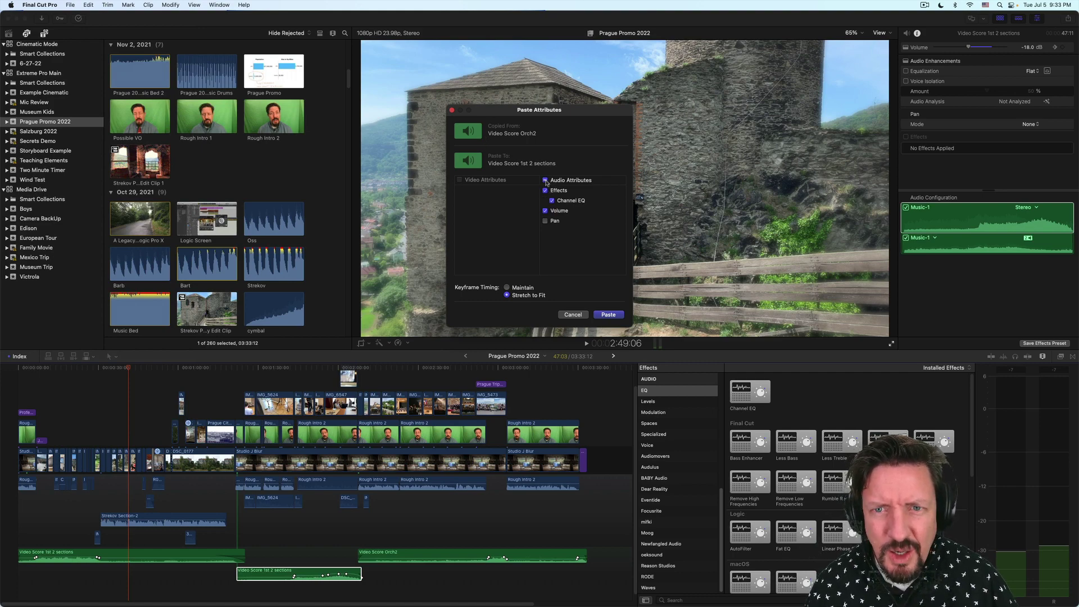
left_click(545, 181)
left_click(546, 180)
left_click(546, 191)
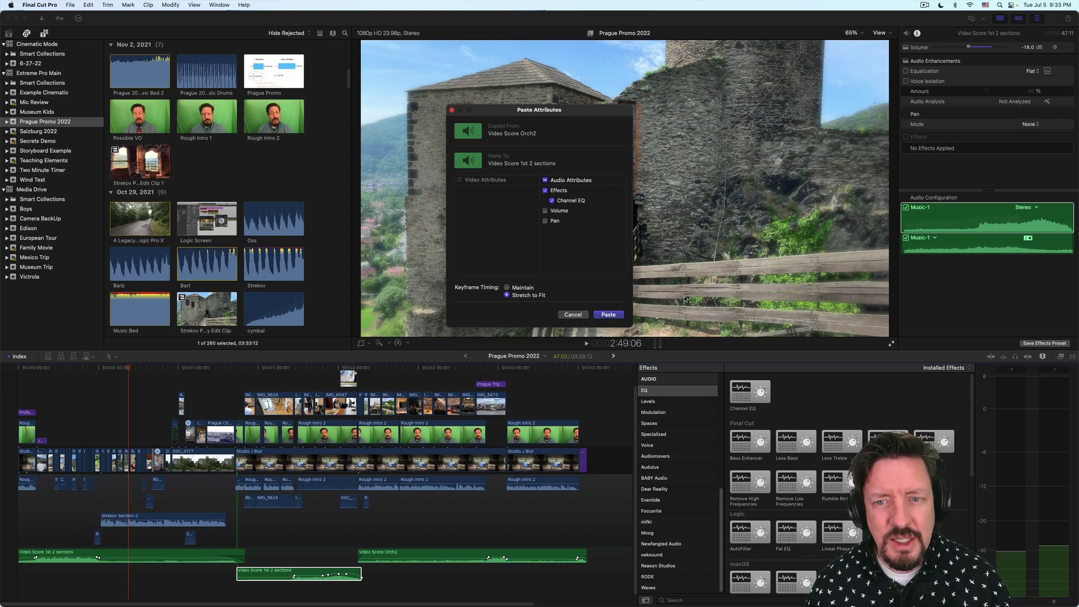
left_click(572, 314)
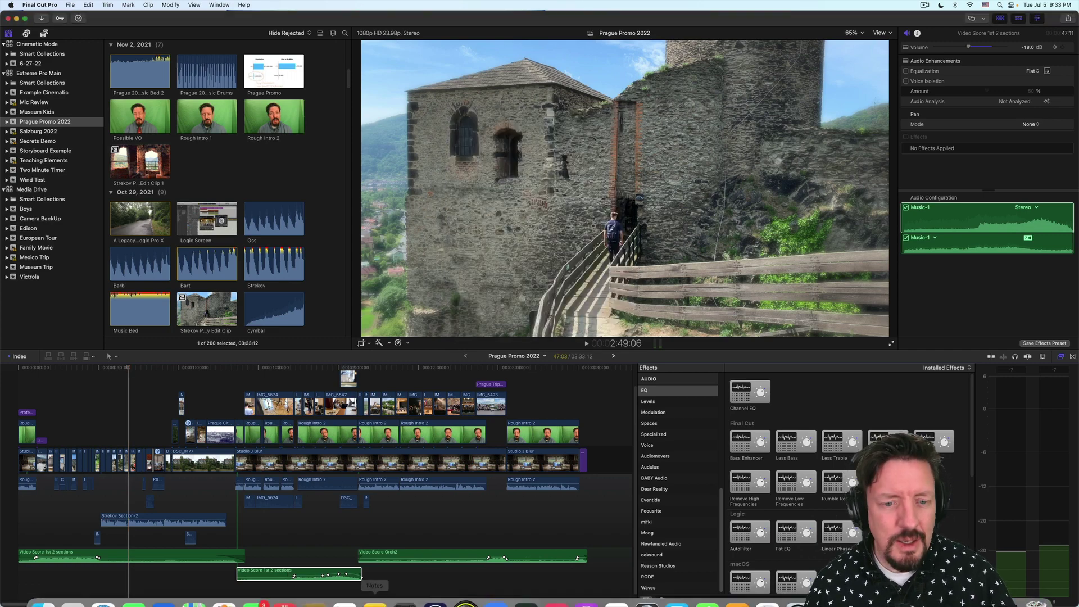
Select Video Score Orch2 and open, reposition, then close its Channel EQ editor window
left_click(409, 557)
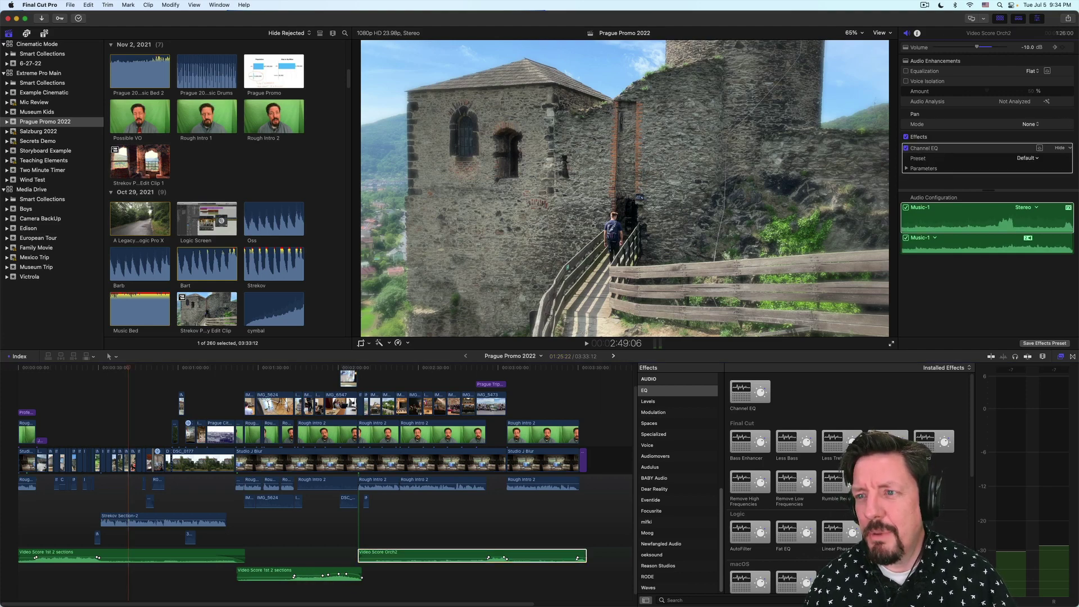
left_click(1041, 148)
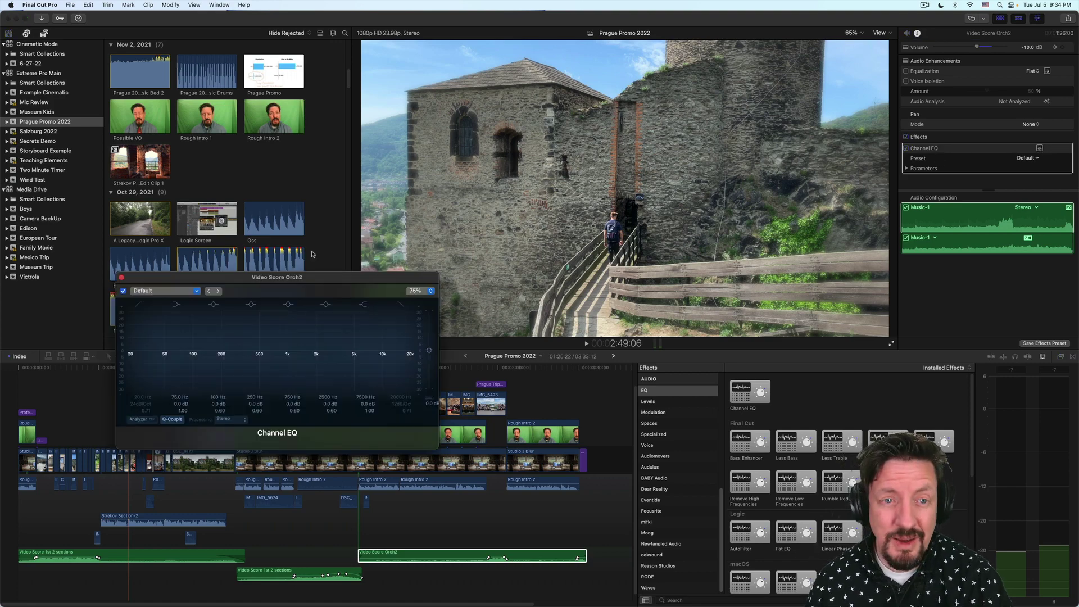
left_click_drag(308, 275, 543, 120)
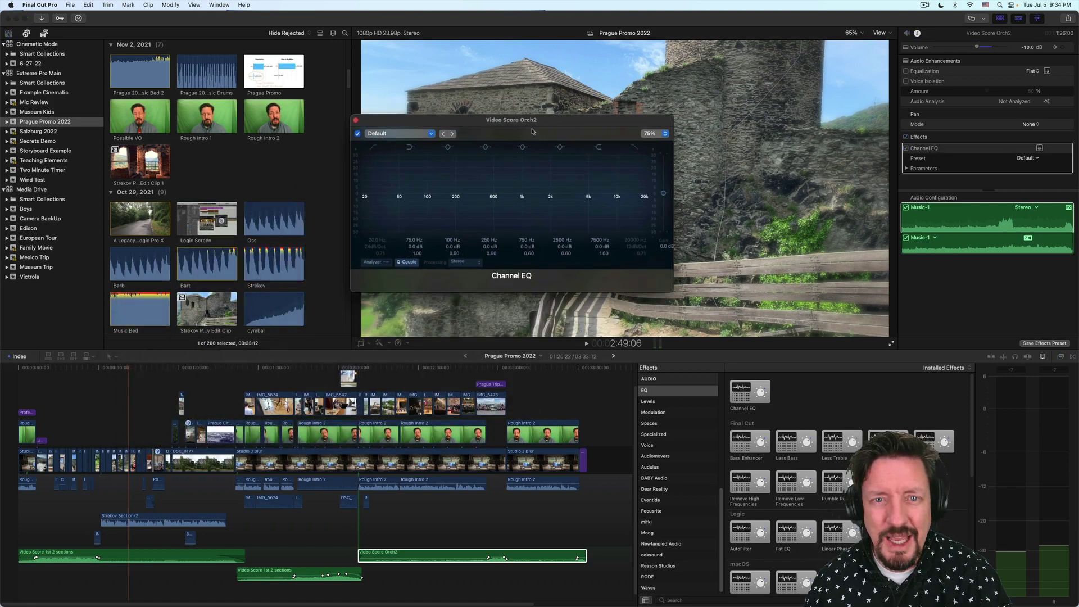
left_click(356, 121)
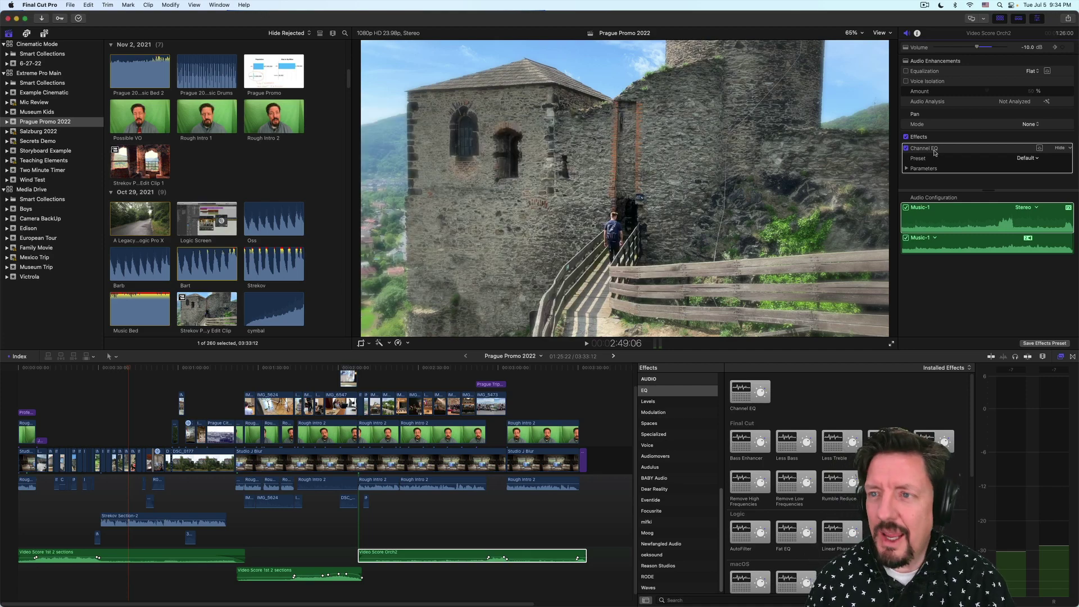
Reselect the clip and delete its Channel EQ effect
key("super+shift+a")
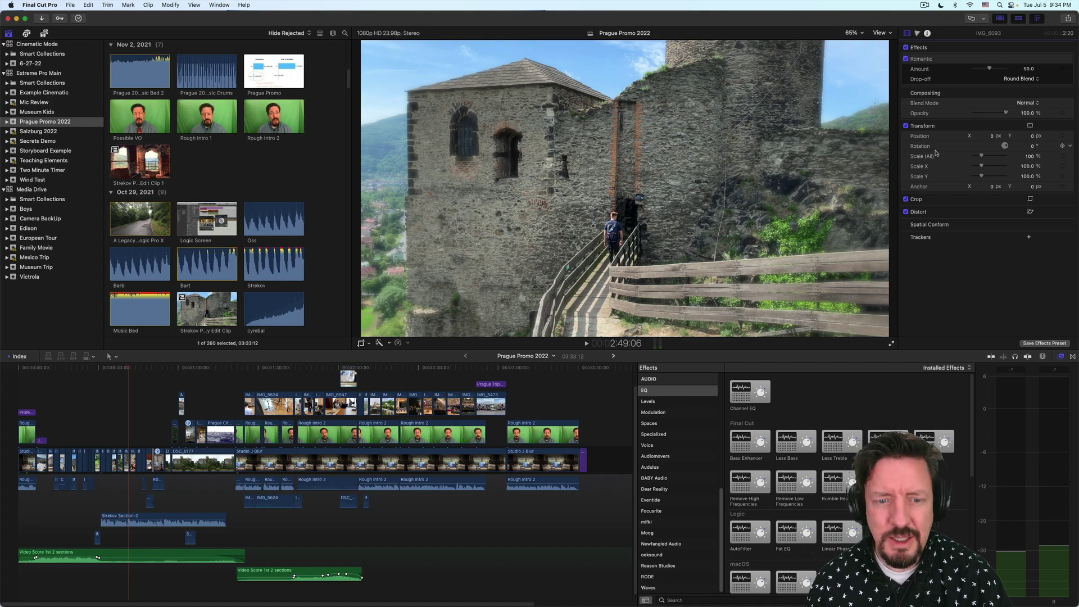
key("super+z")
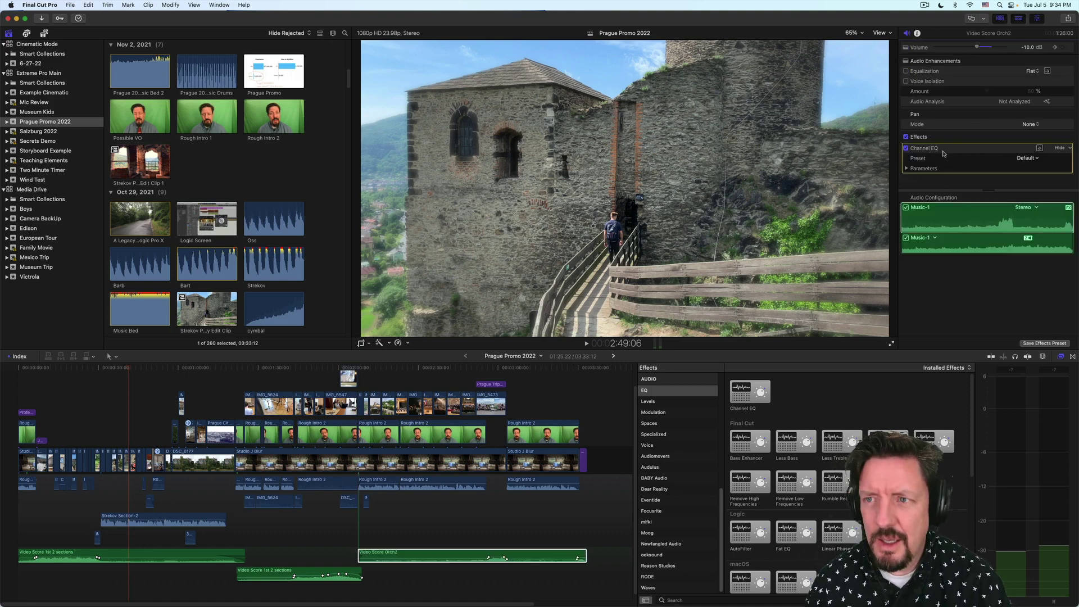
key("Delete")
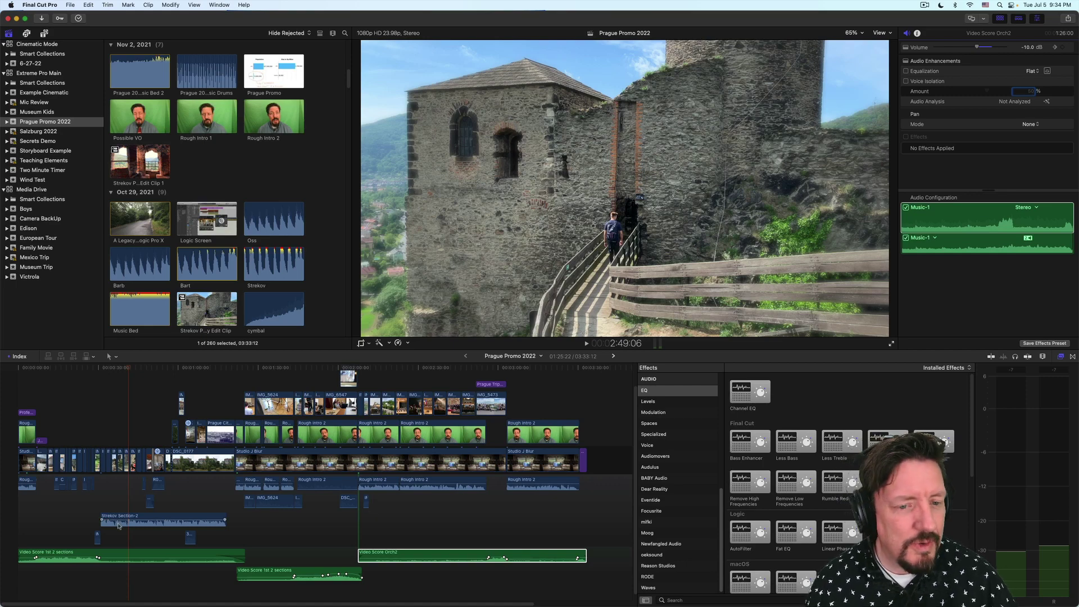
left_click_drag(427, 581, 200, 556)
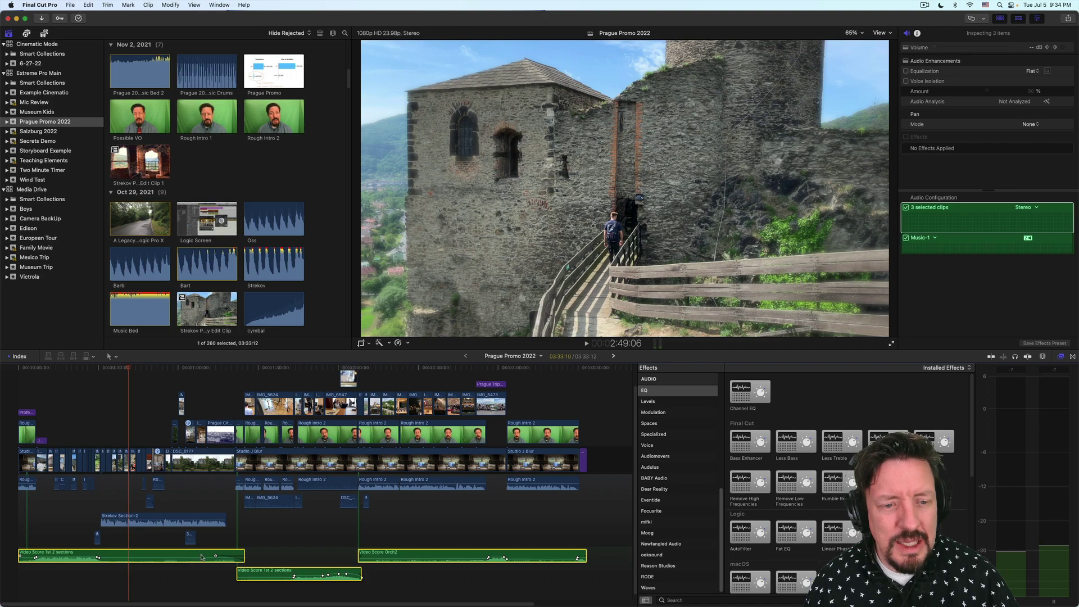
right_click(197, 557)
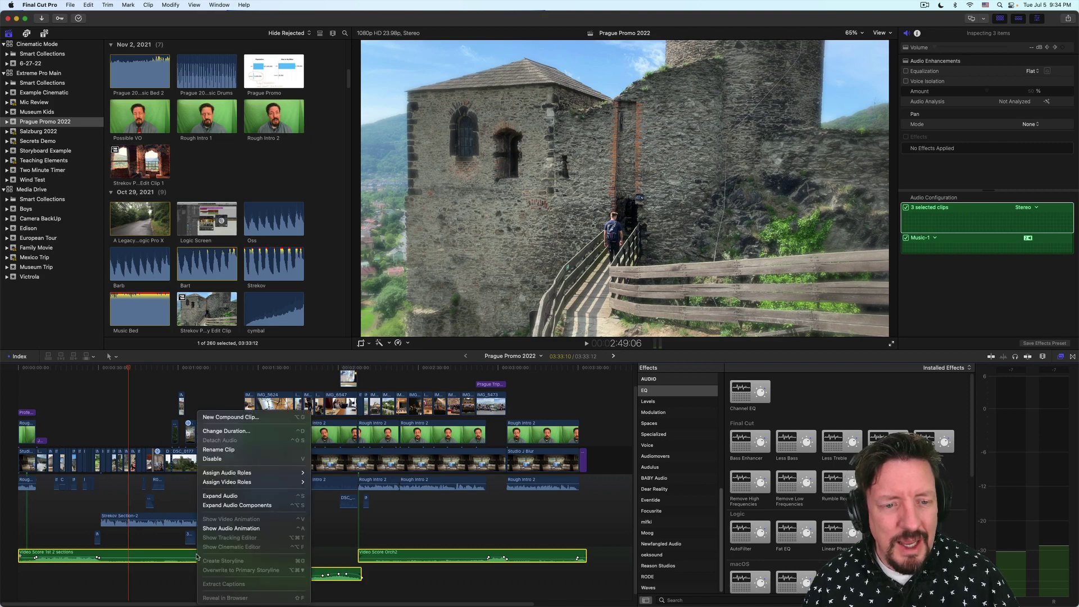
left_click(257, 419)
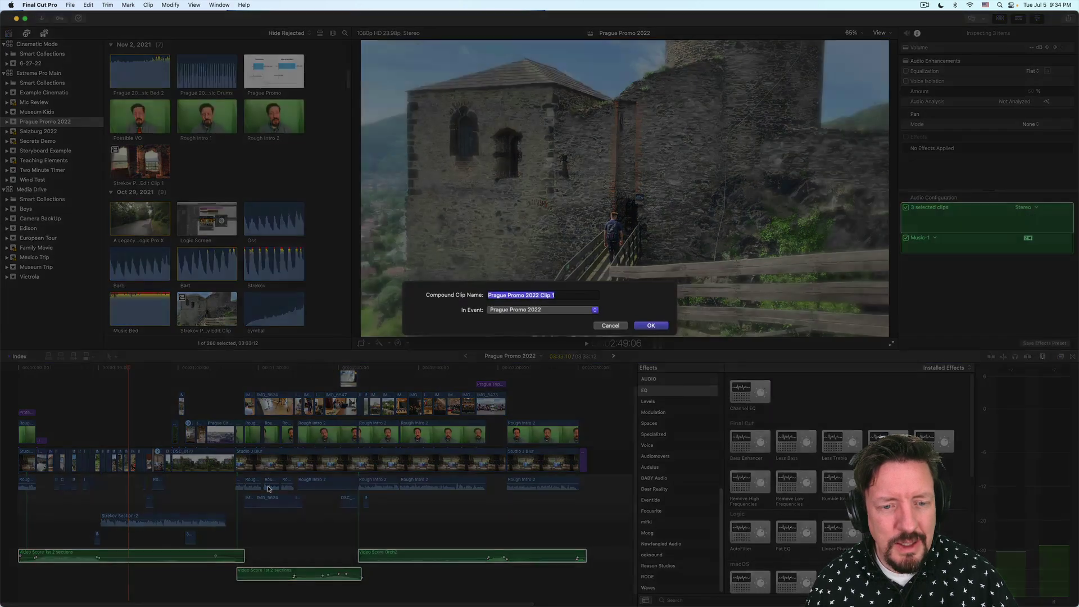
left_click(652, 328)
mouse_move(124, 605)
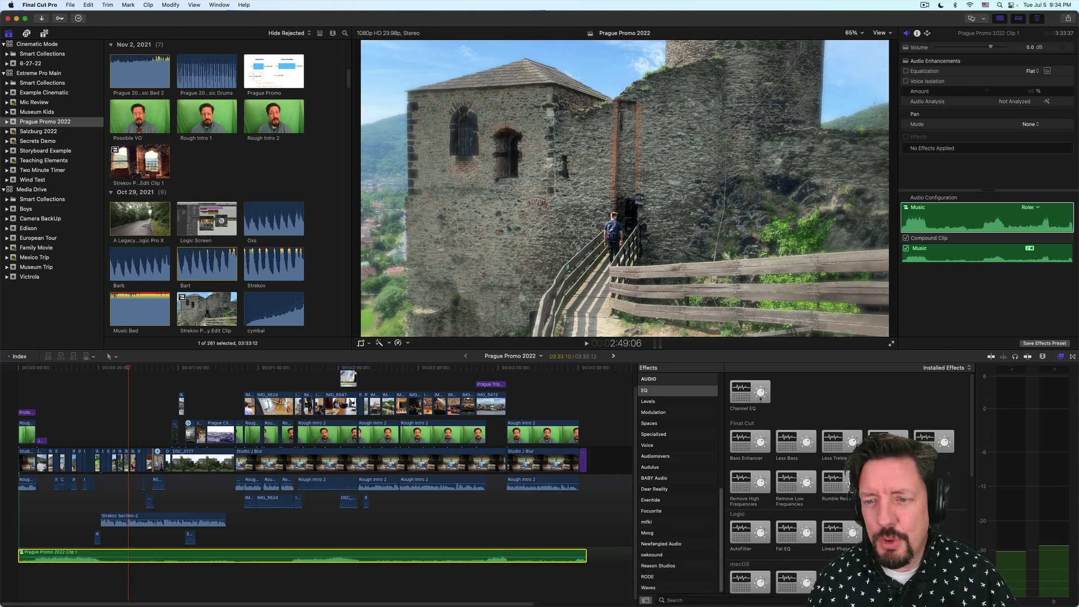
left_click_drag(758, 396, 249, 556)
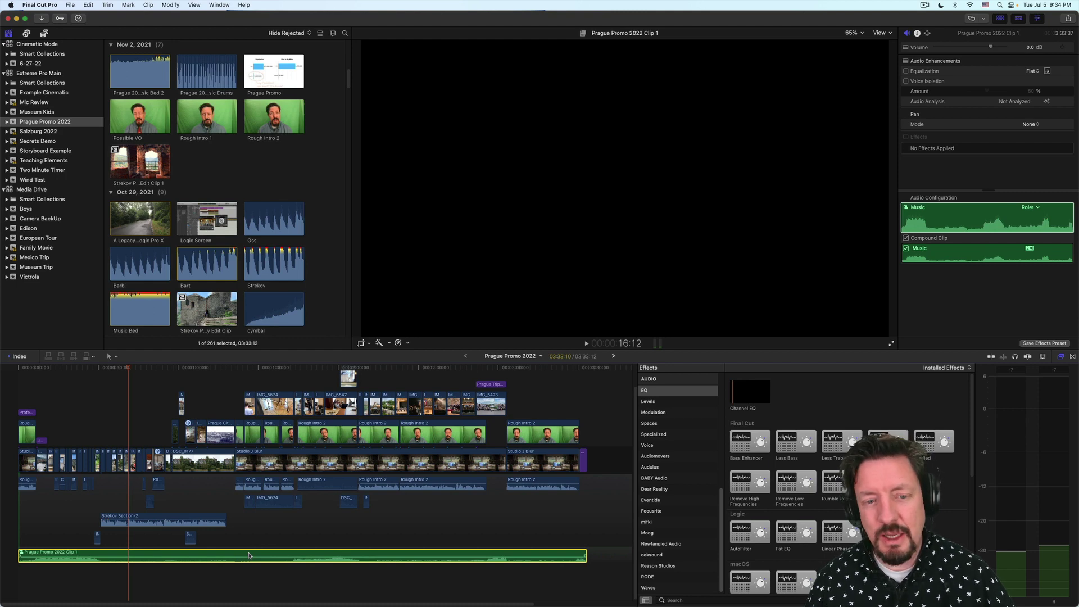
double_click(249, 555)
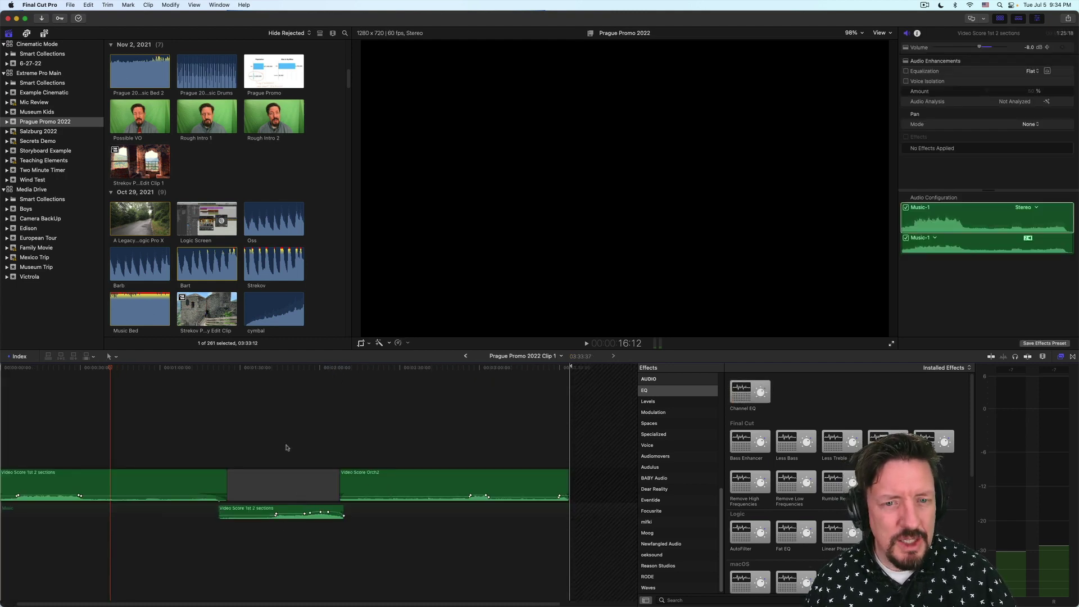
left_click(466, 357)
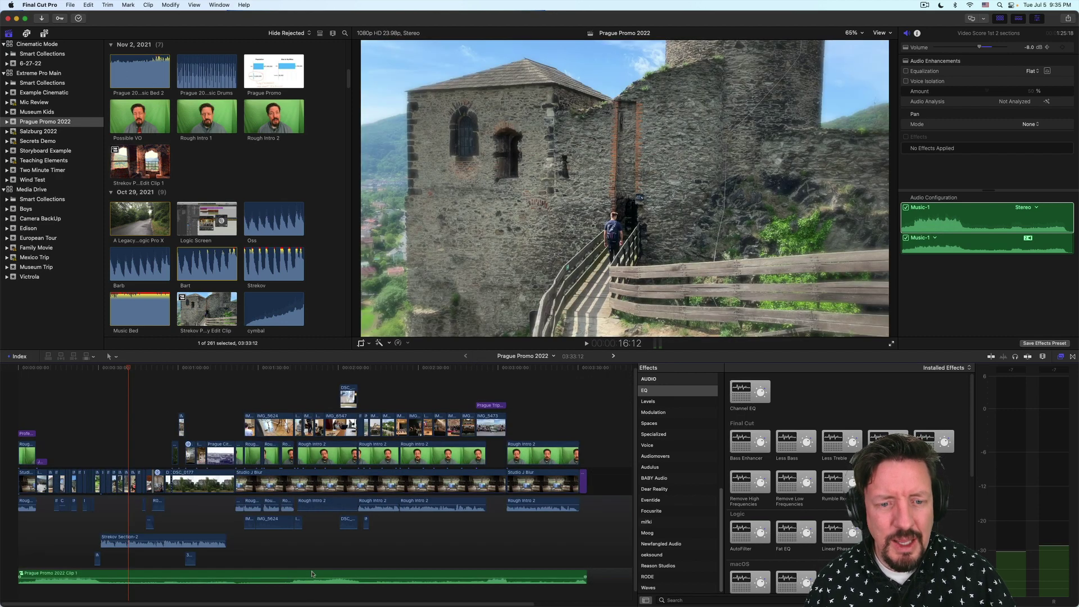
scroll(225, 168, "down", 10)
left_click(147, 4)
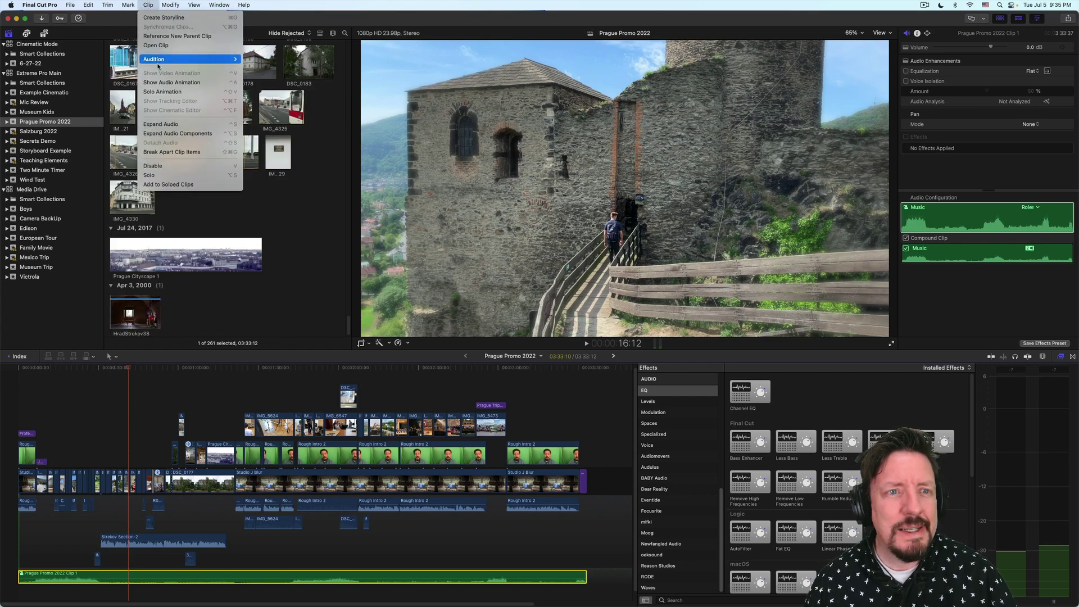
left_click(165, 152)
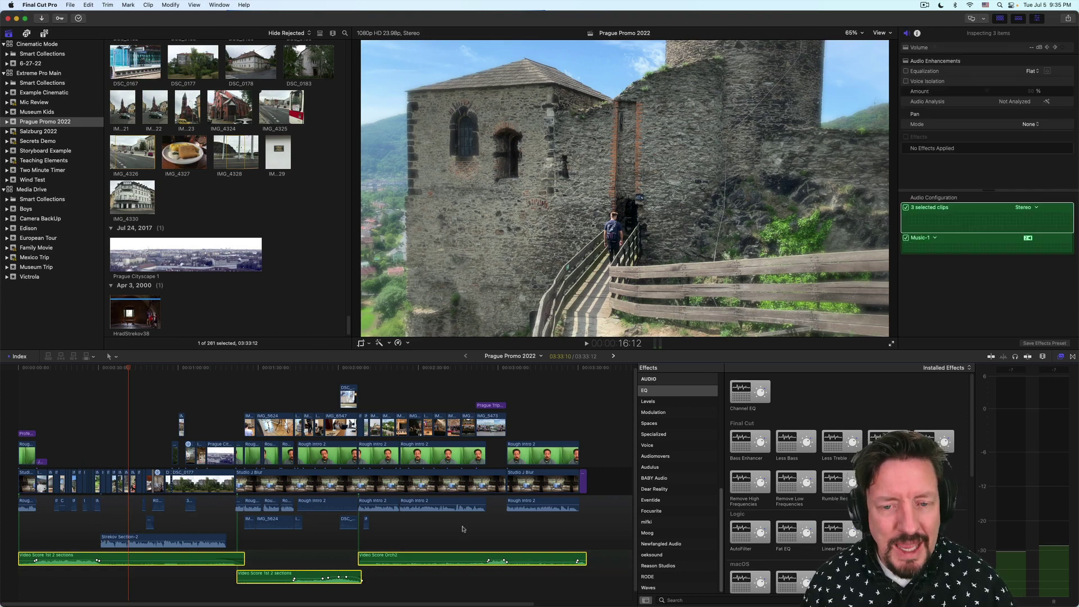
Combine all timeline items into compound clip 'Prague Promo 2022 Clip 2' and check its audio roles
left_click(493, 528)
key("super+a")
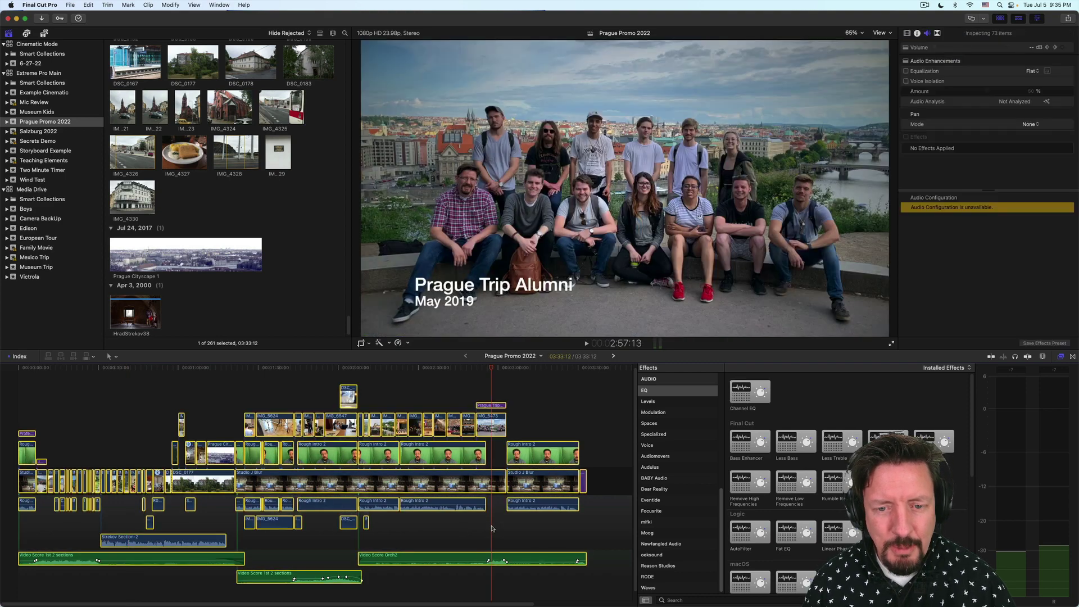
right_click(397, 482)
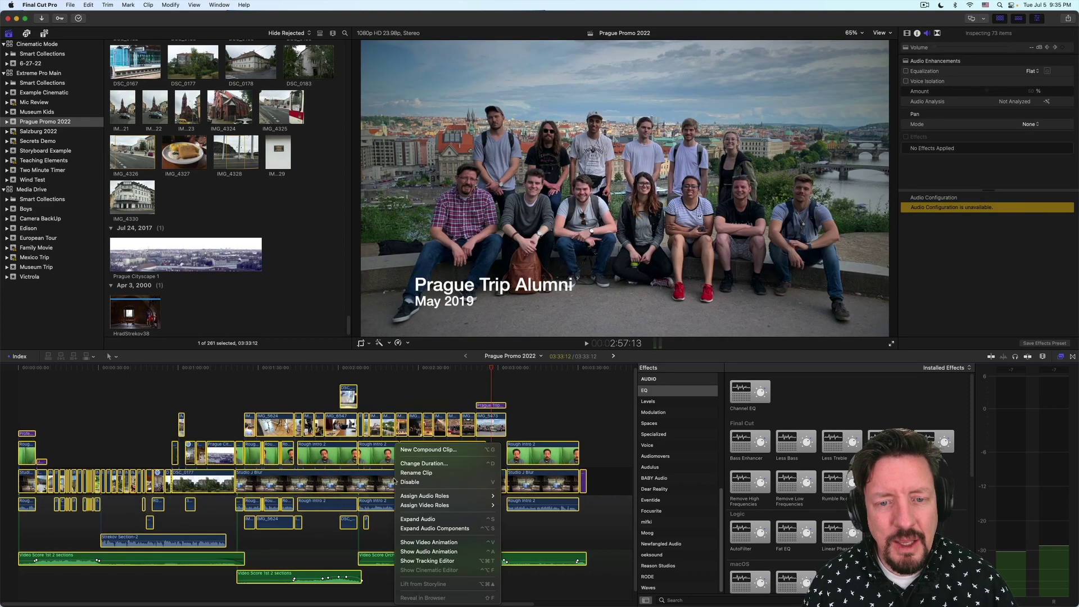
left_click(427, 449)
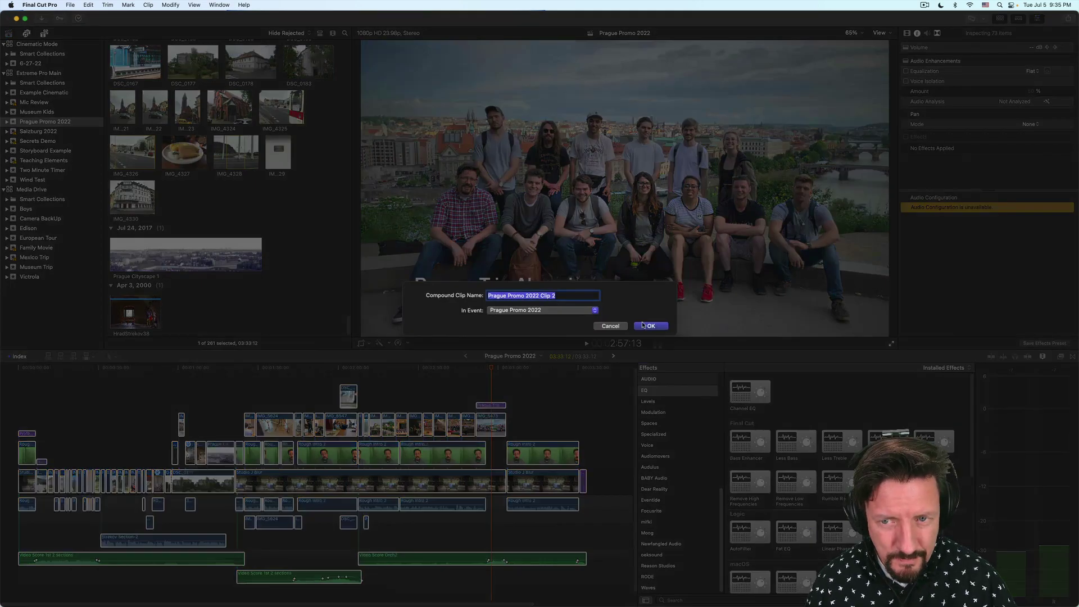
left_click(652, 326)
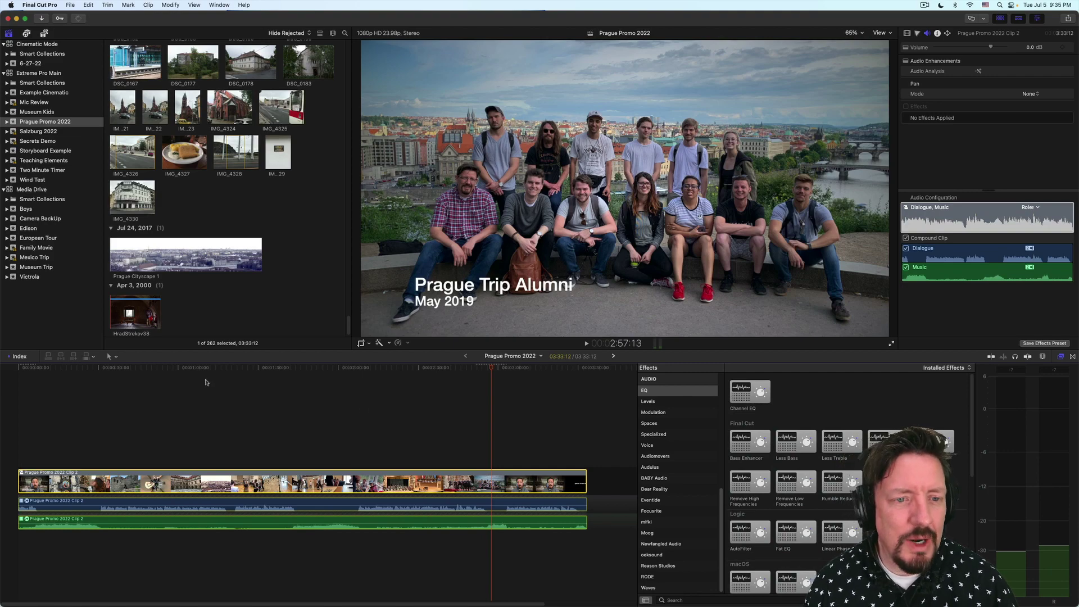
left_click(277, 368)
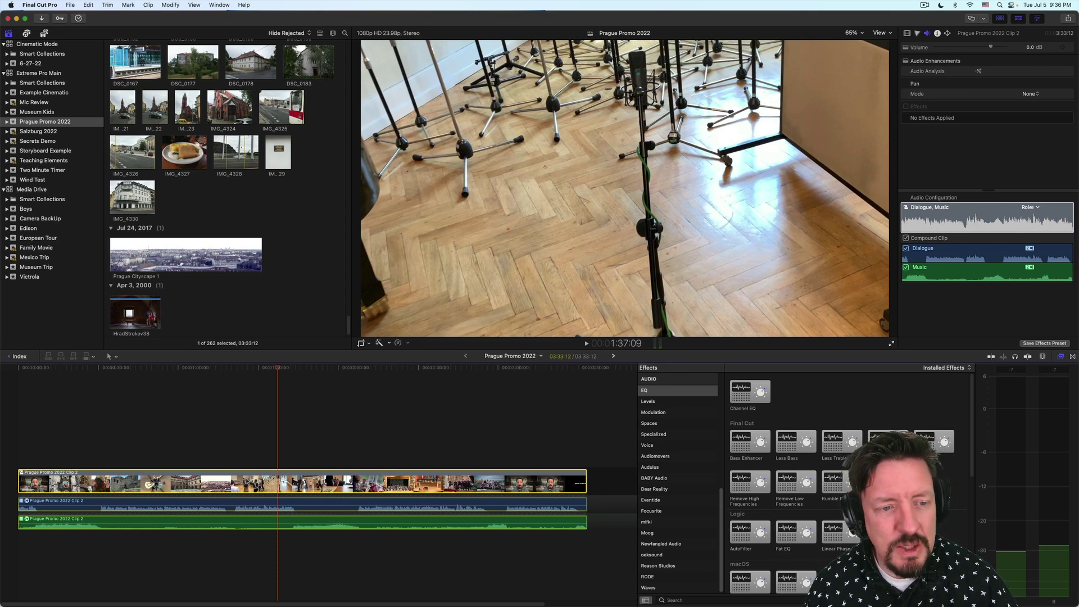
right_click(247, 481)
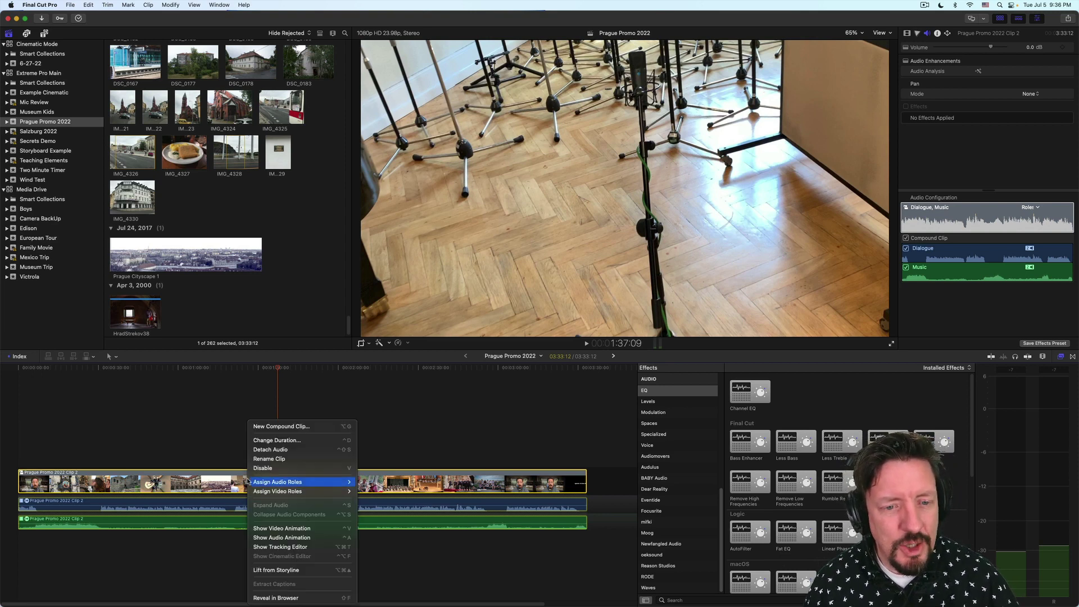
Dismiss the compound clip's menu, toggle View > Snapping, and deselect with the playhead near 1:52
mouse_move(249, 482)
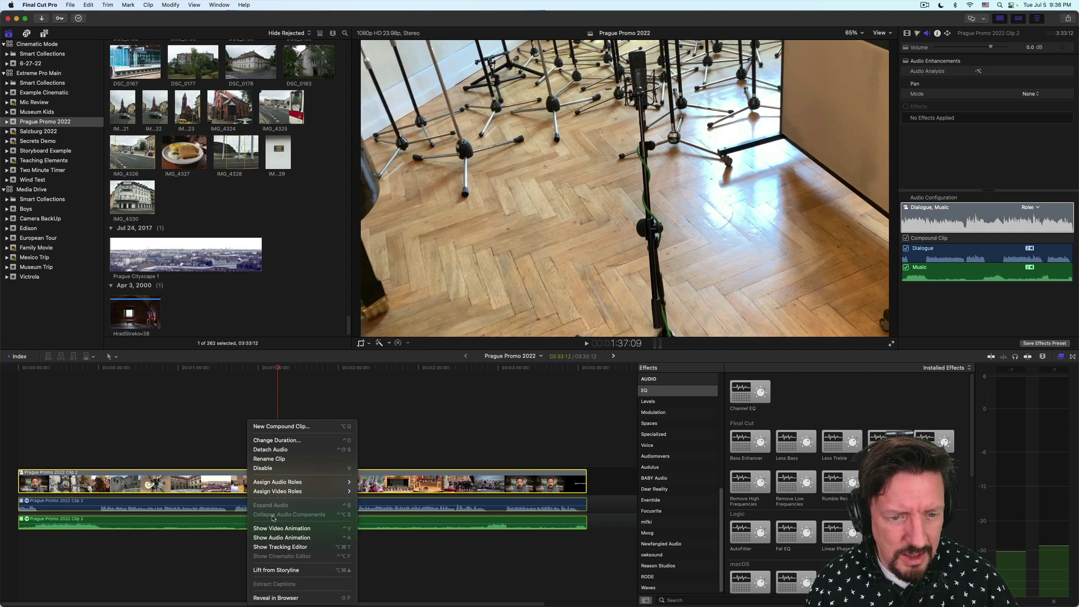
left_click(192, 439)
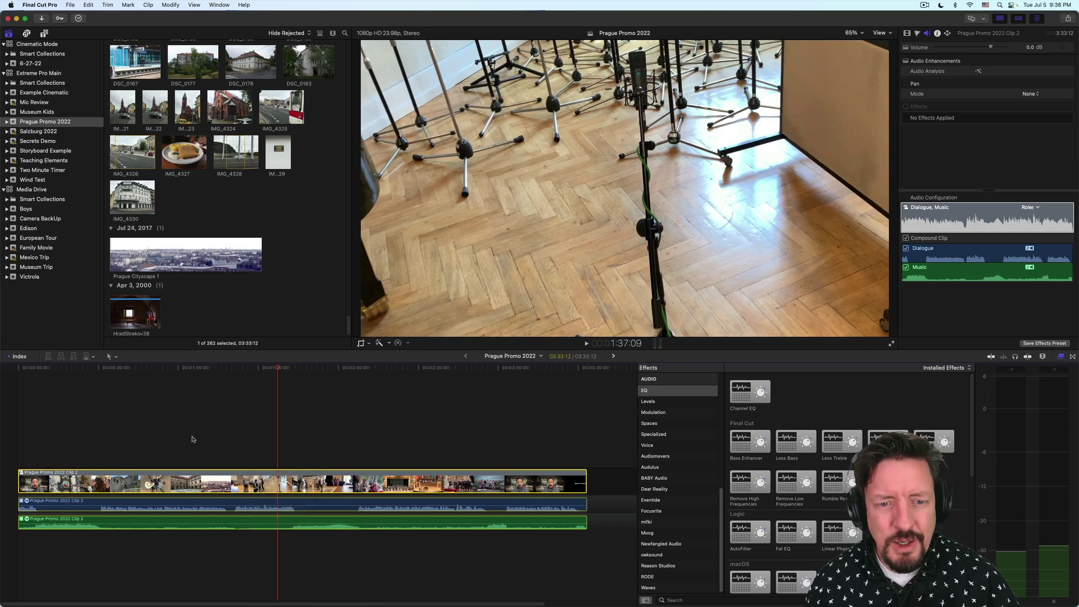
left_click(199, 4)
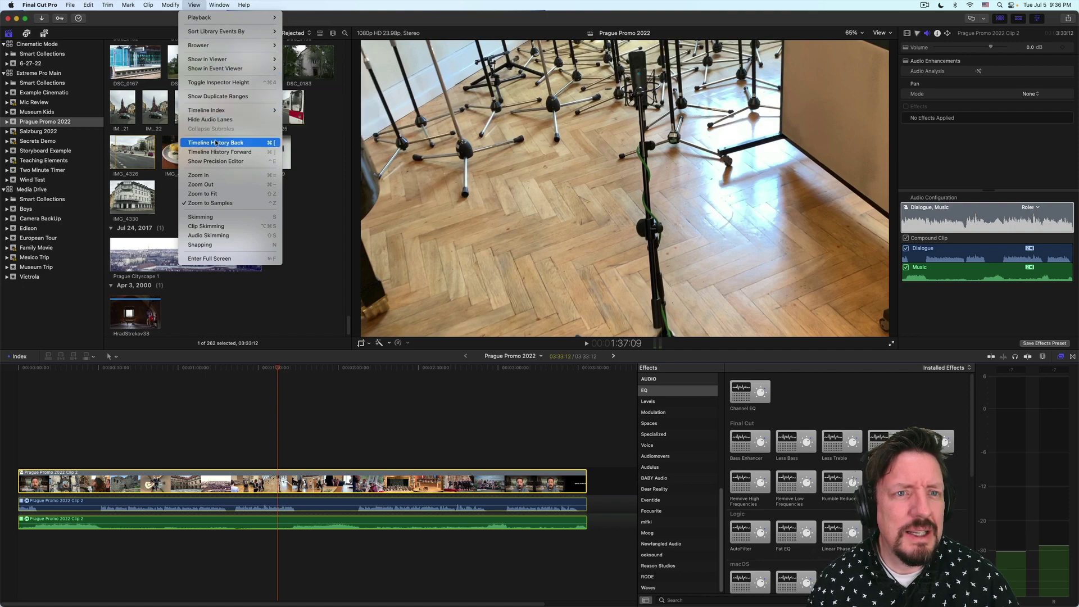
left_click(203, 243)
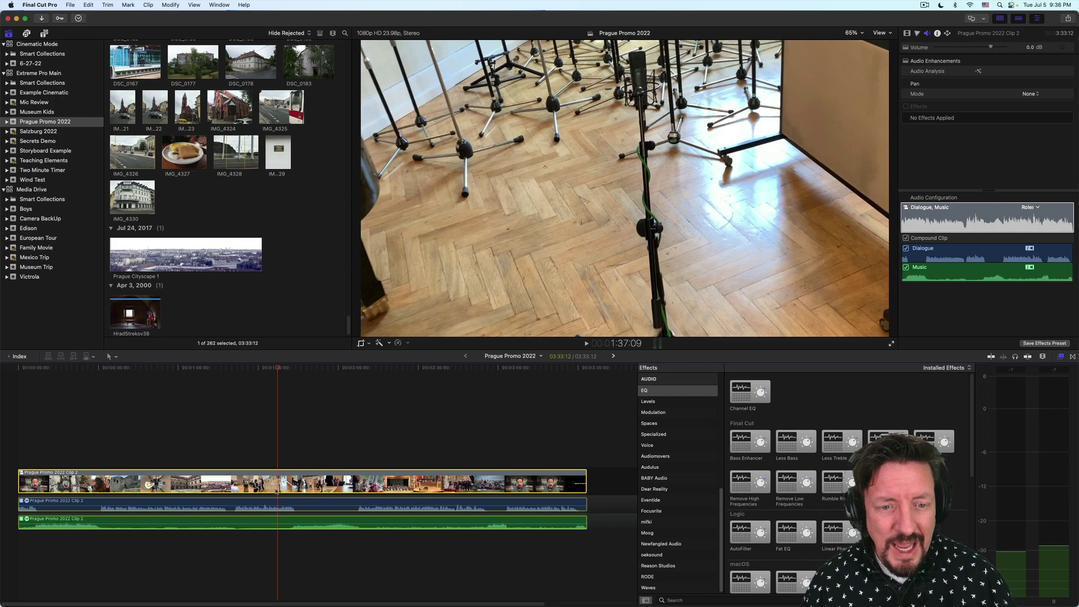
left_click(318, 446)
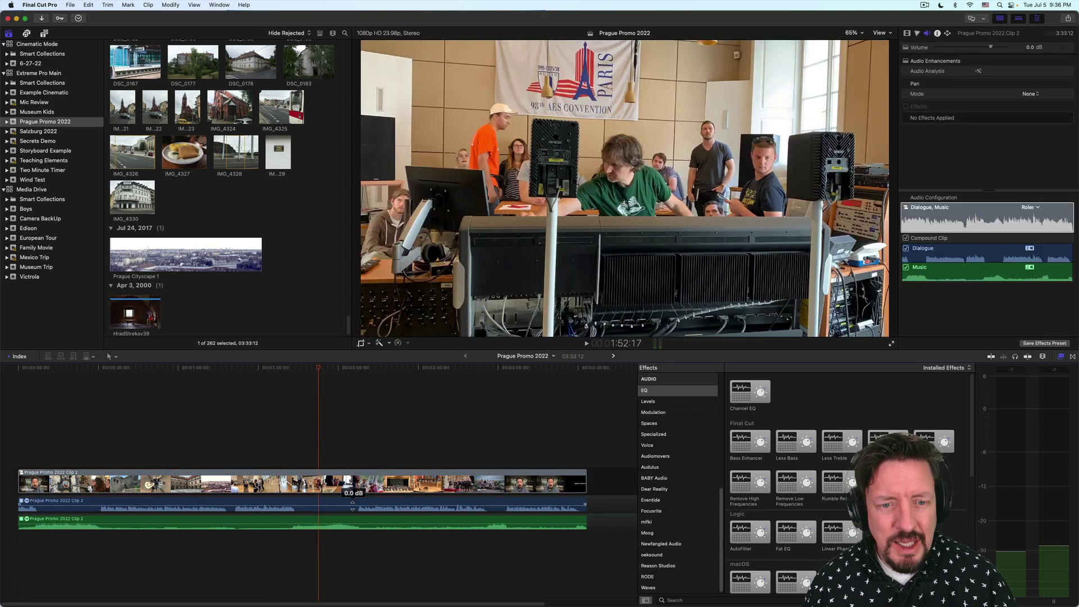
left_click(352, 502)
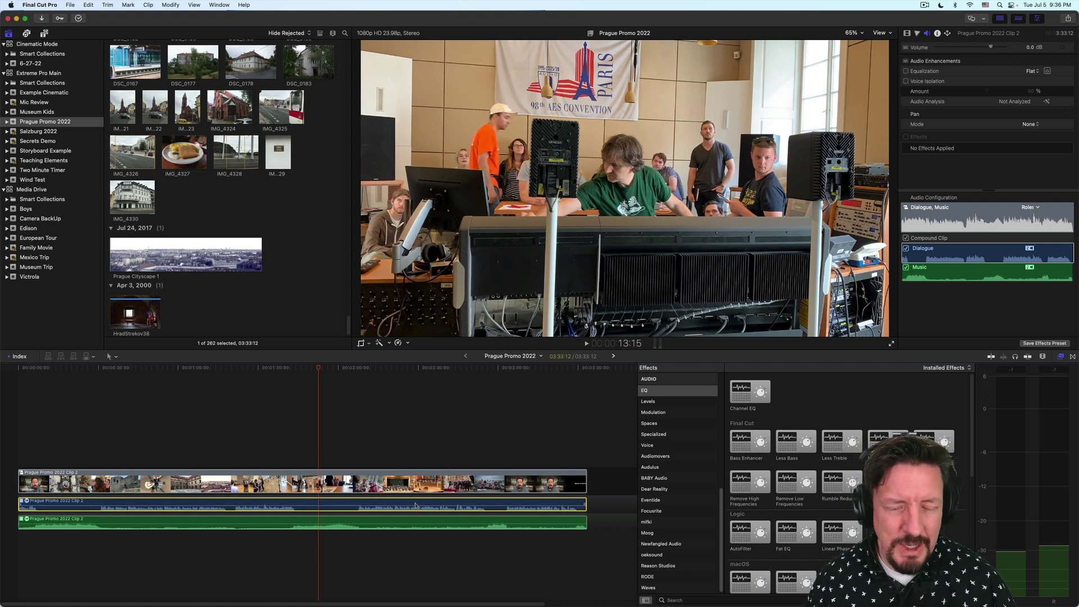
left_click(408, 520)
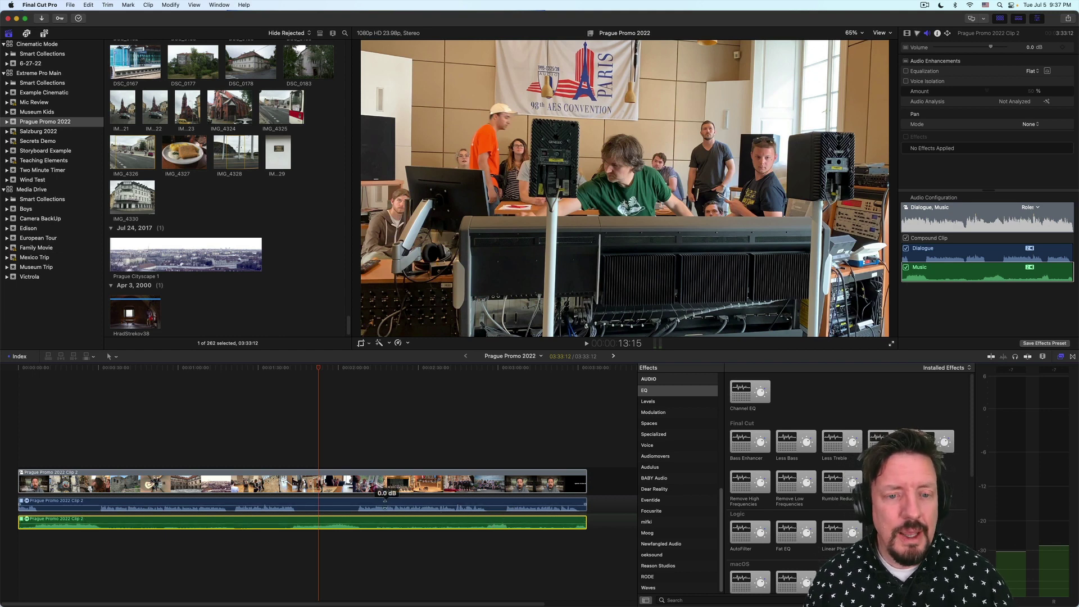
left_click(319, 503)
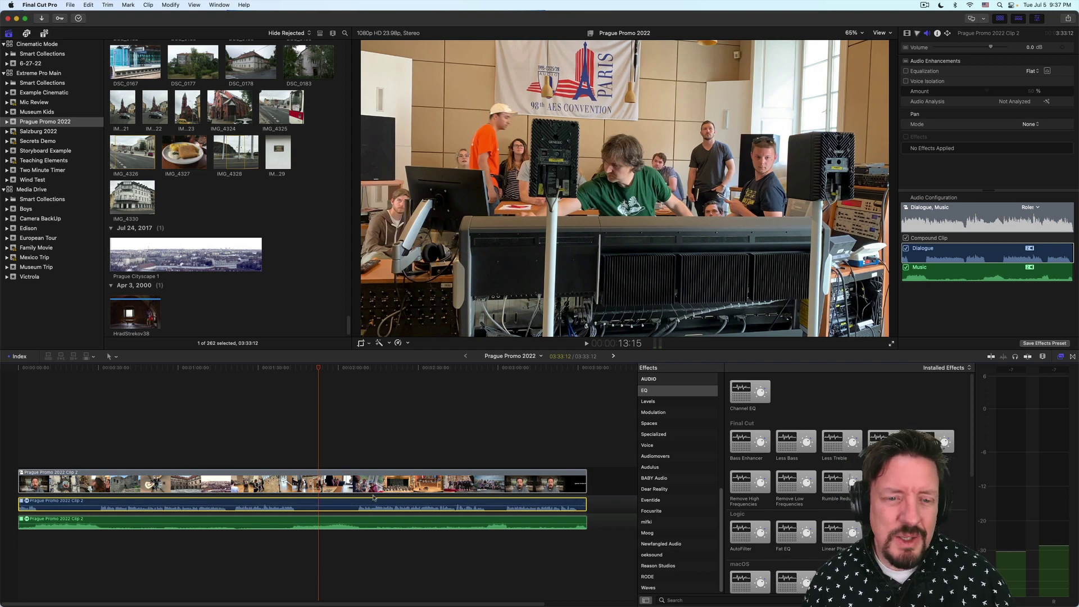
double_click(257, 473)
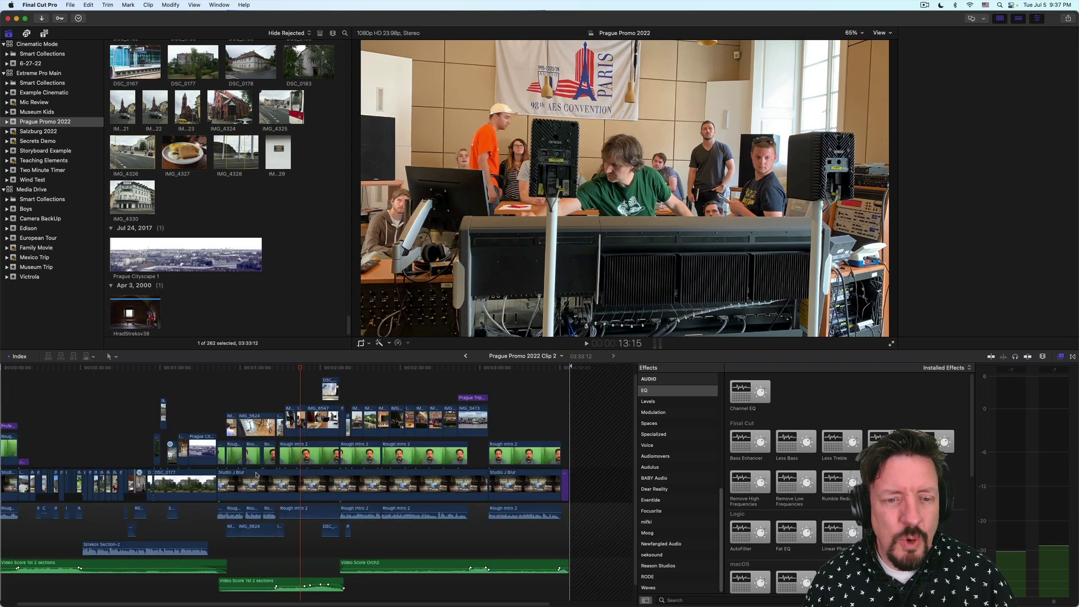
scroll(257, 474, "left", 2)
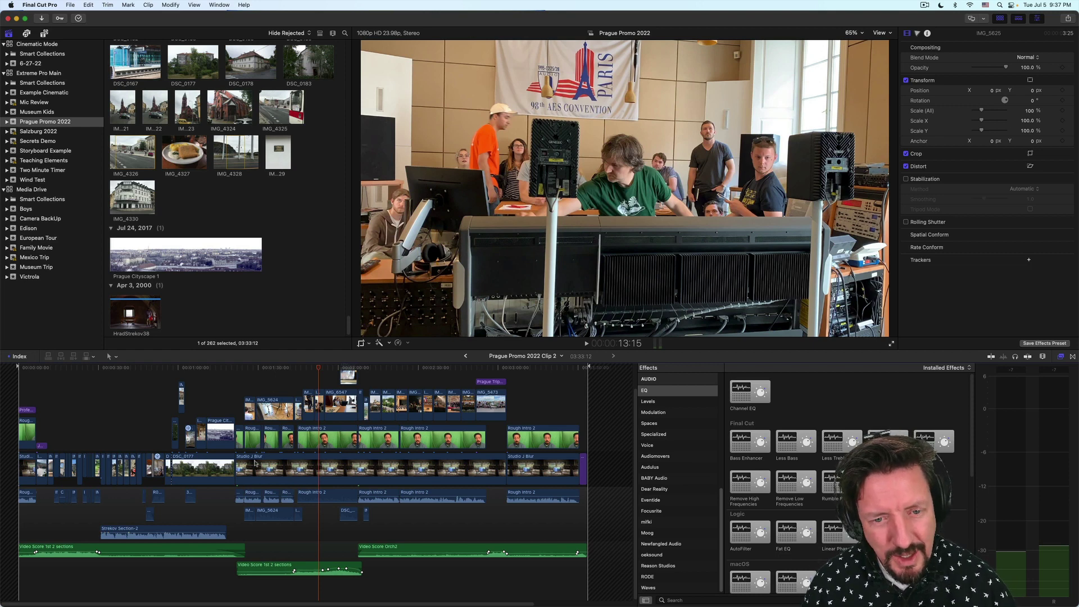
left_click(466, 355)
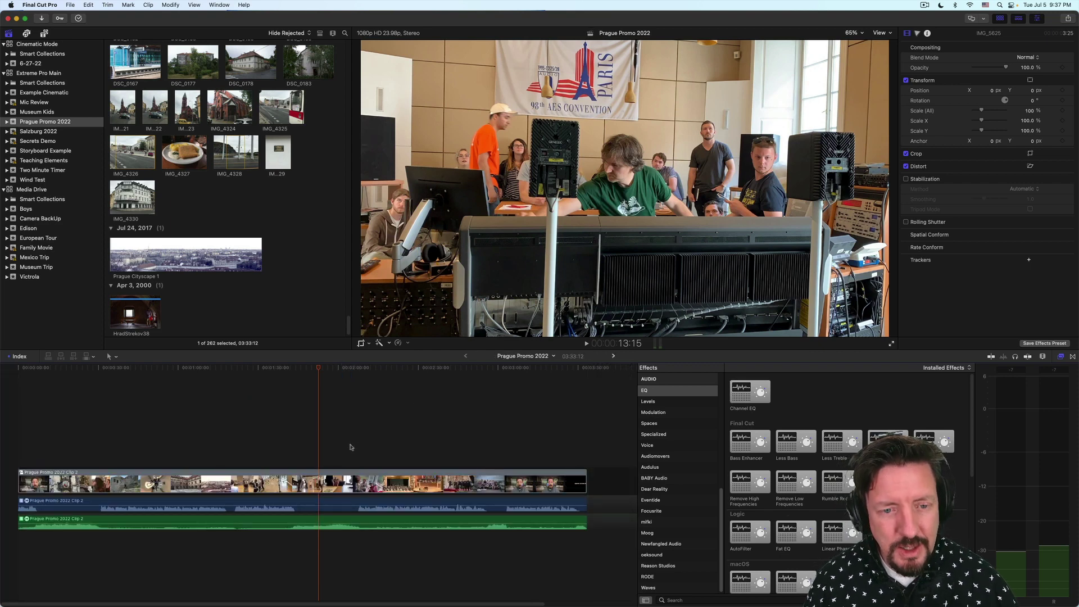